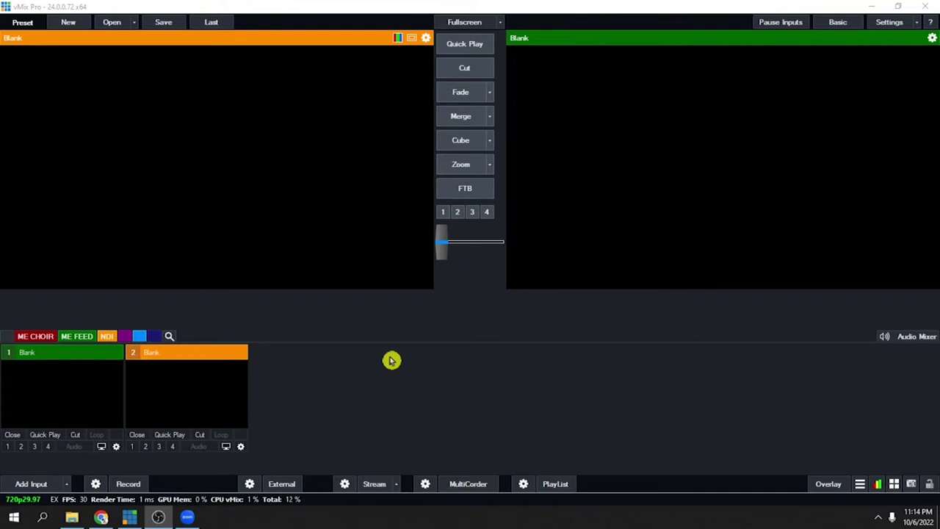
- Restore down the vMix window beside the Zoom meeting, finishing with Zoom in front
{"action": "left_click", "coordinate": [906, 28]}
{"action": "left_click", "coordinate": [898, 6]}
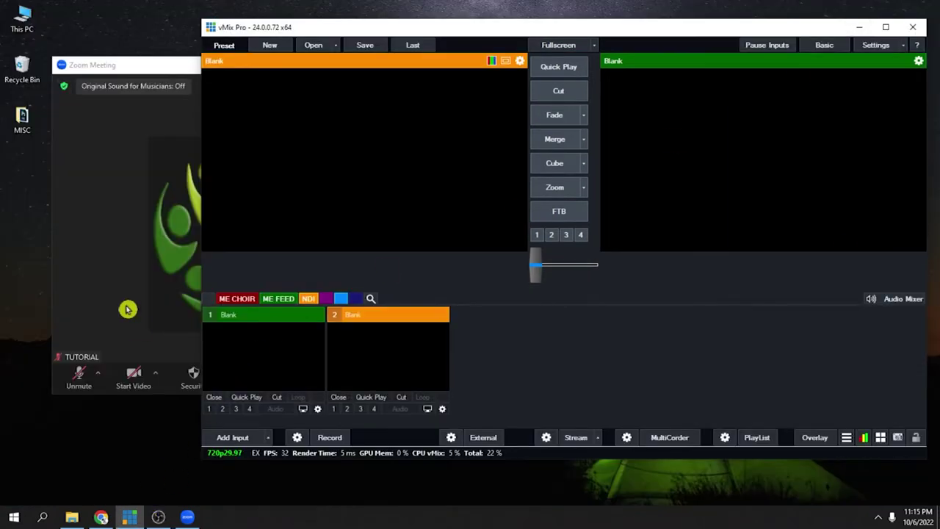
{"action": "left_click", "coordinate": [98, 254]}
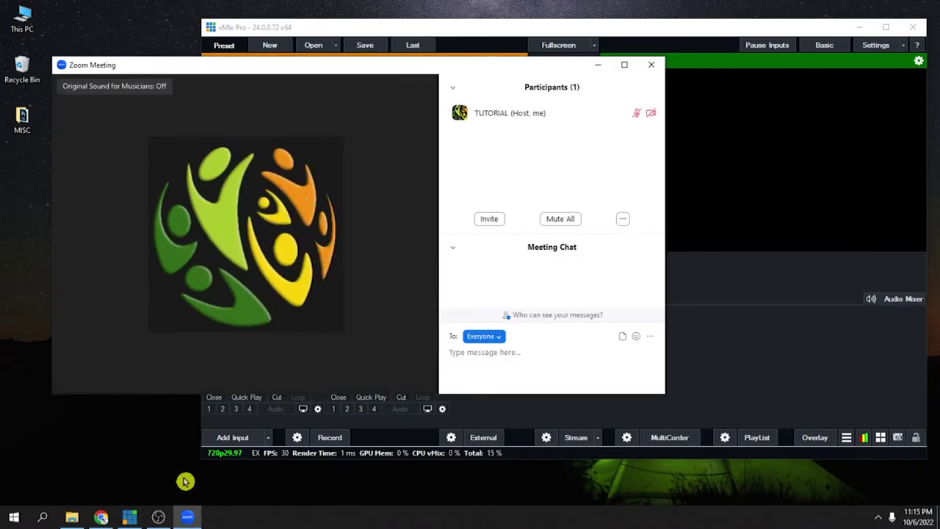
{"action": "left_click", "coordinate": [735, 383]}
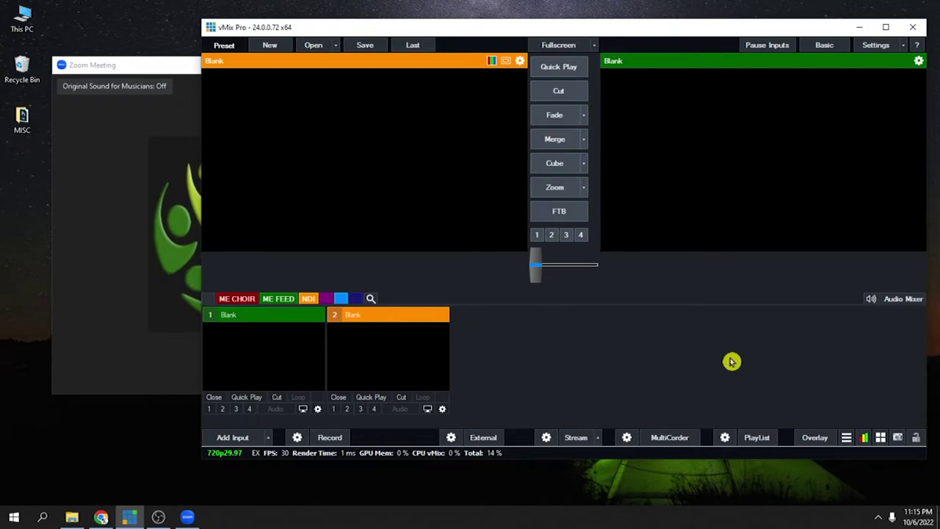
{"action": "left_click", "coordinate": [124, 301]}
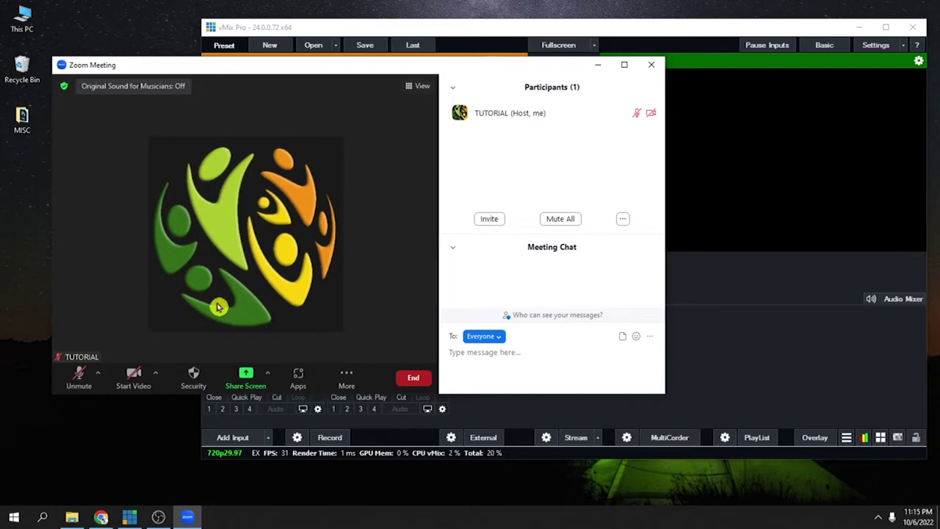
{"action": "left_click", "coordinate": [99, 378]}
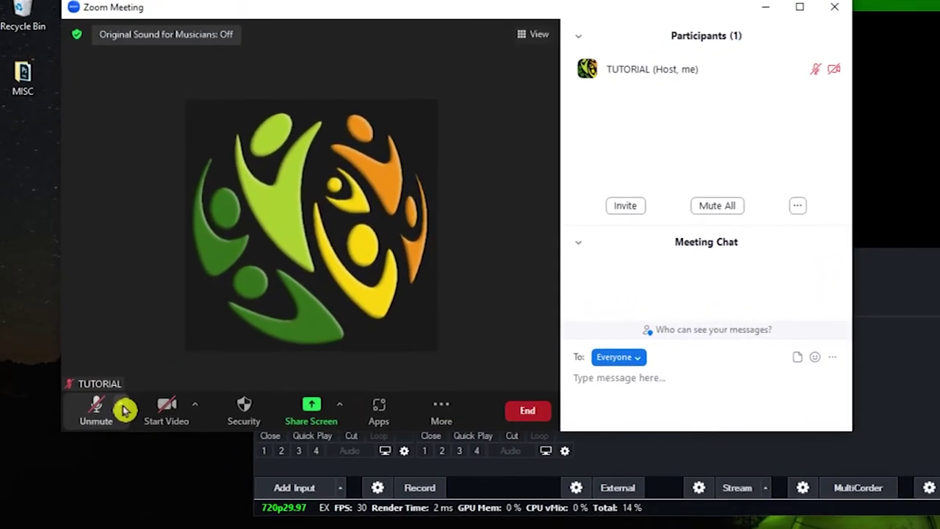
- Set Zoom's microphone to Same as System (Microphone 8- USB Audio Device), then return to vMix
{"action": "left_click", "coordinate": [123, 407]}
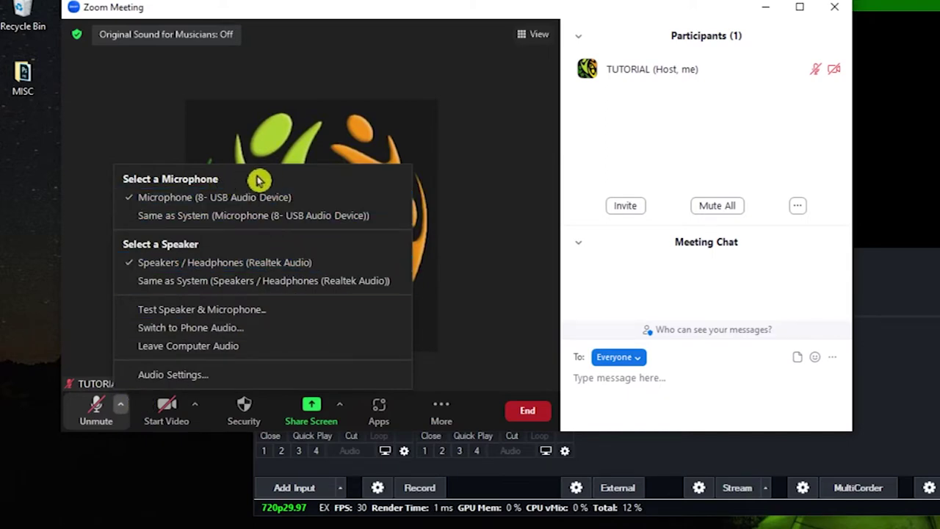
{"action": "left_click", "coordinate": [232, 221]}
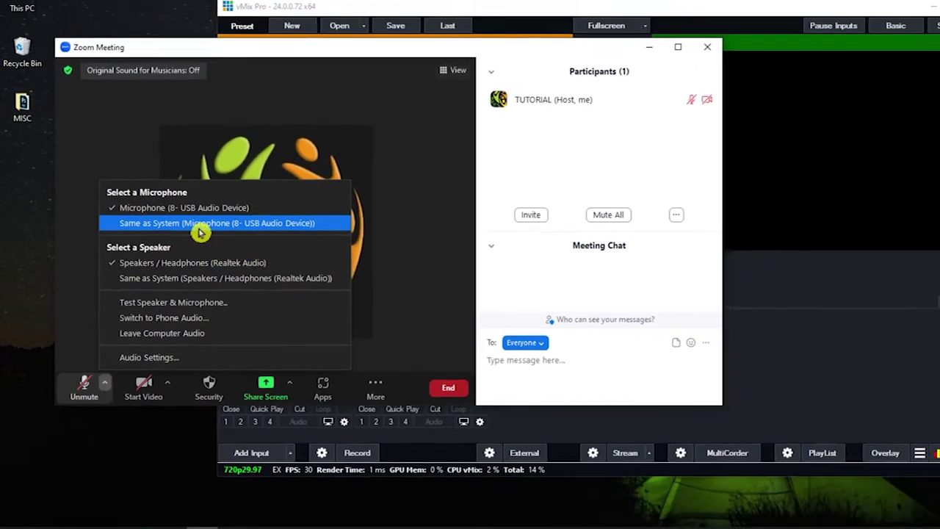
{"action": "left_click", "coordinate": [761, 378]}
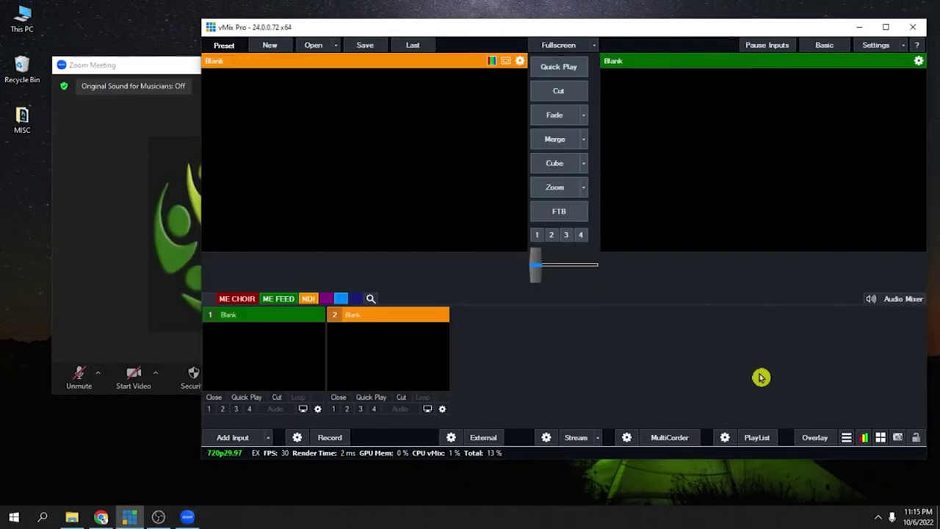
- Review the devices for vMix Audio Outputs bus A, keep it at None, then open Downloads
{"action": "left_click", "coordinate": [878, 51]}
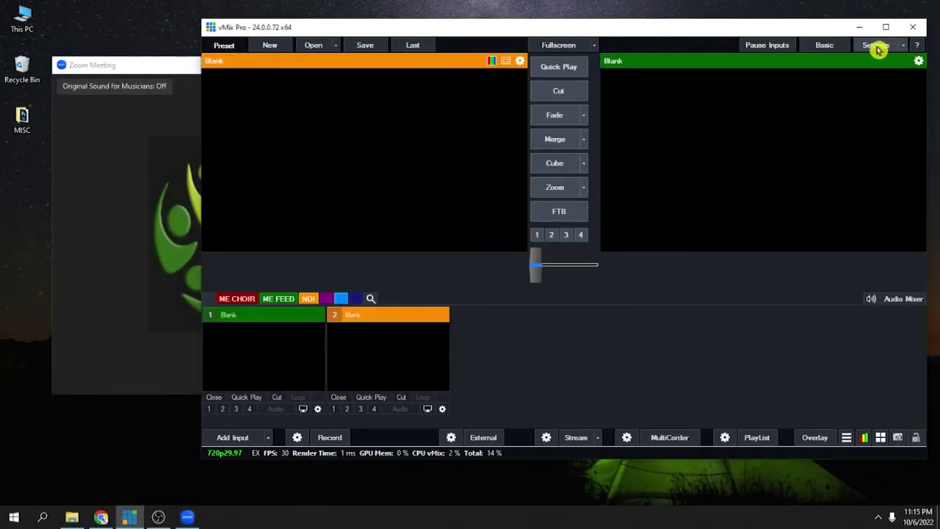
{"action": "left_click", "coordinate": [878, 49]}
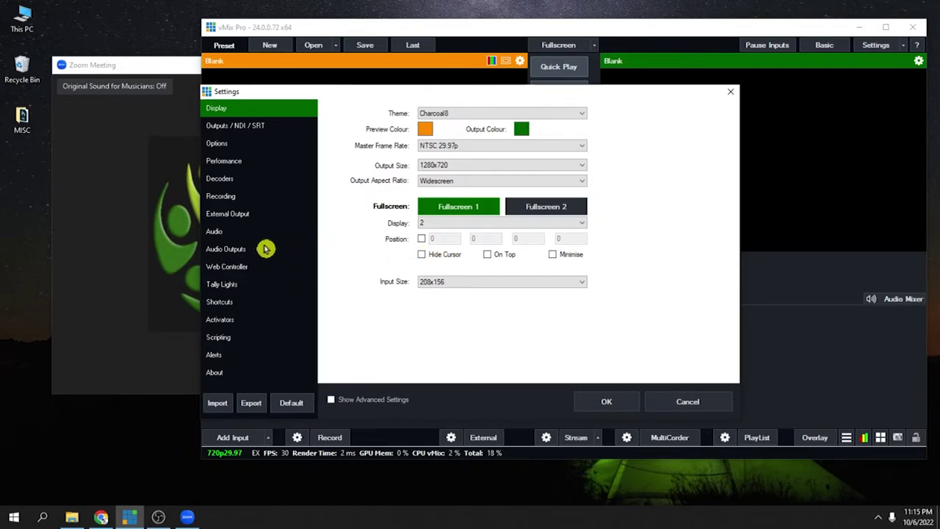
{"action": "left_click", "coordinate": [235, 250]}
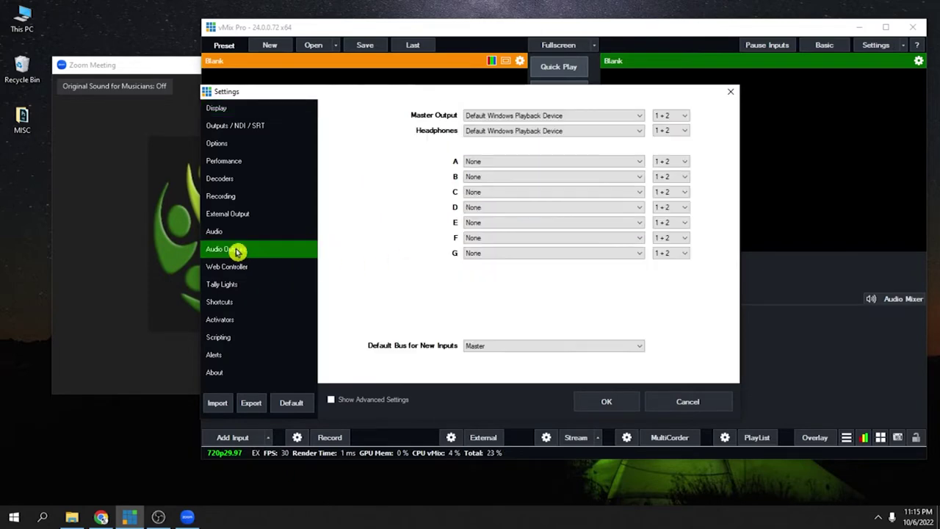
{"action": "left_click", "coordinate": [499, 163]}
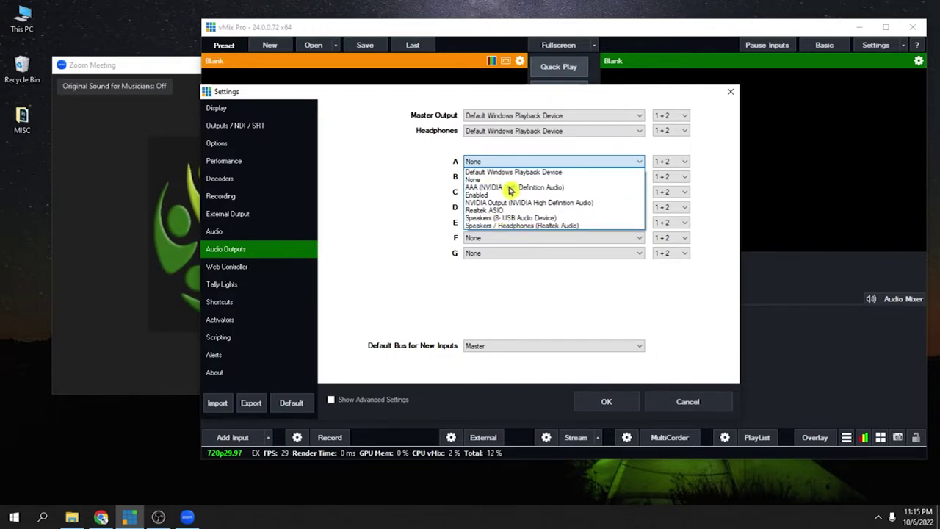
{"action": "left_click", "coordinate": [391, 262]}
{"action": "left_click", "coordinate": [687, 403]}
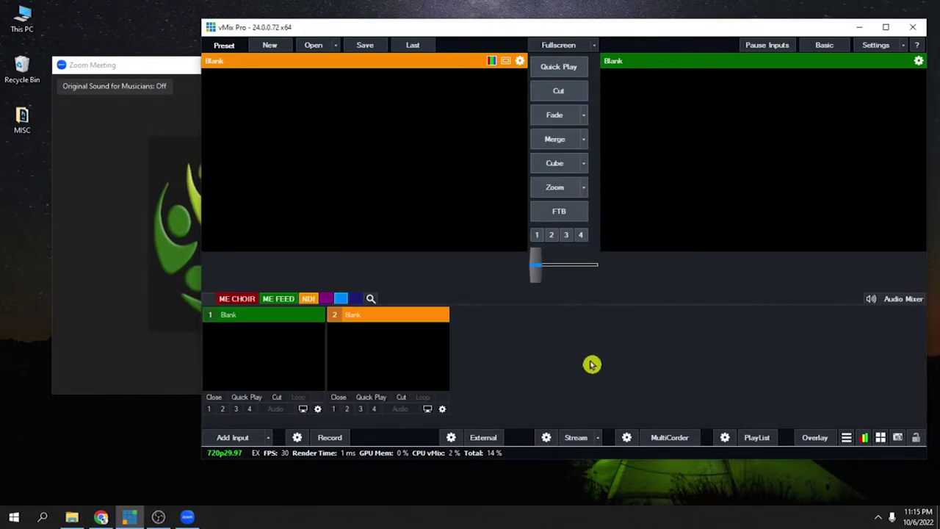
{"action": "left_click", "coordinate": [73, 516]}
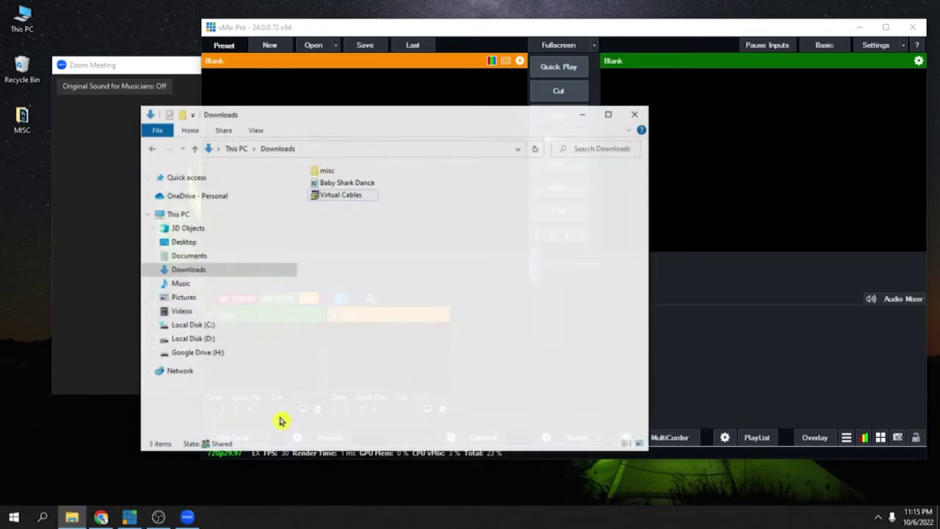
- Run the Virtual Cables installer from Downloads as administrator and allow it to make changes
{"action": "left_click_drag", "start_coordinate": [387, 106], "coordinate": [408, 105]}
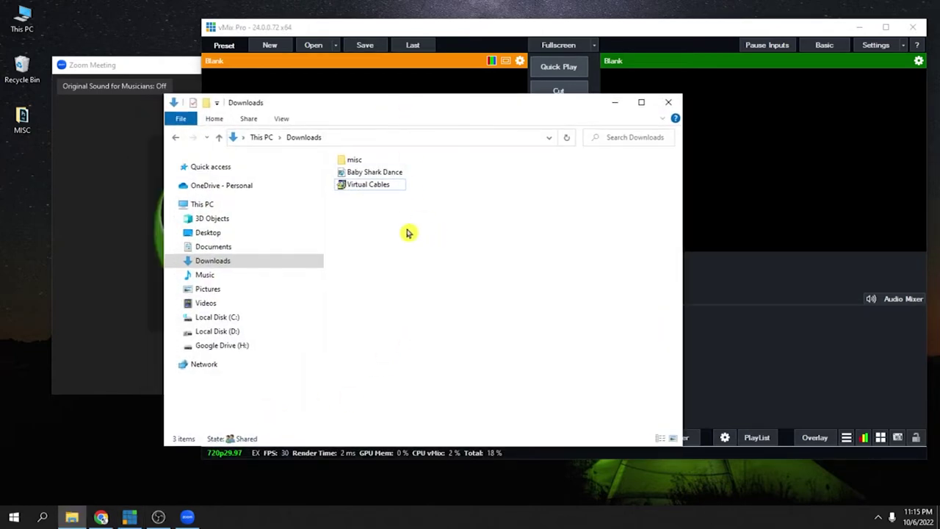
{"action": "left_click", "coordinate": [369, 188]}
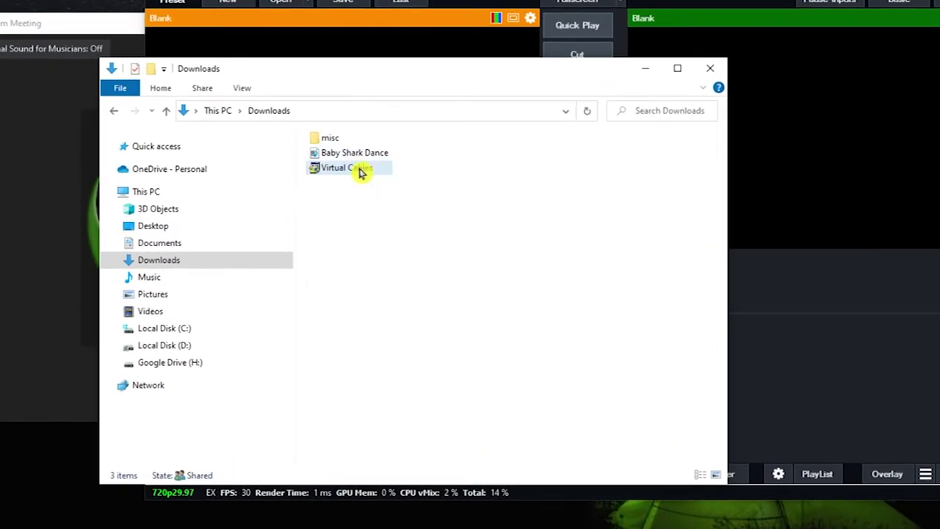
{"action": "right_click", "coordinate": [360, 170]}
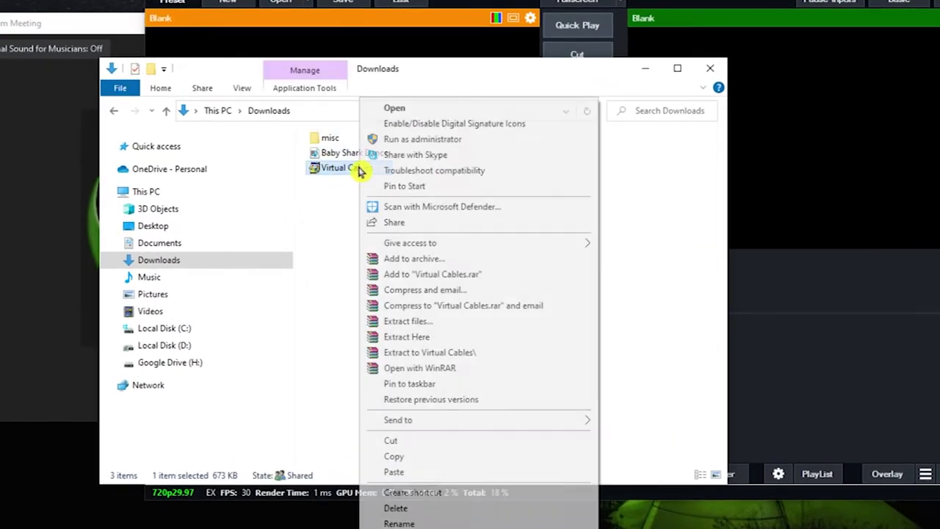
{"action": "left_click", "coordinate": [458, 144]}
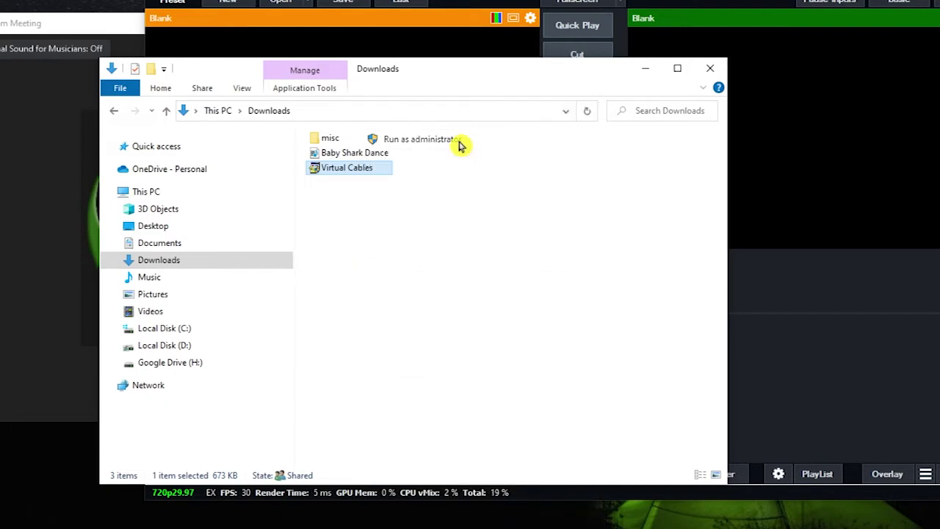
{"action": "left_click", "coordinate": [461, 321]}
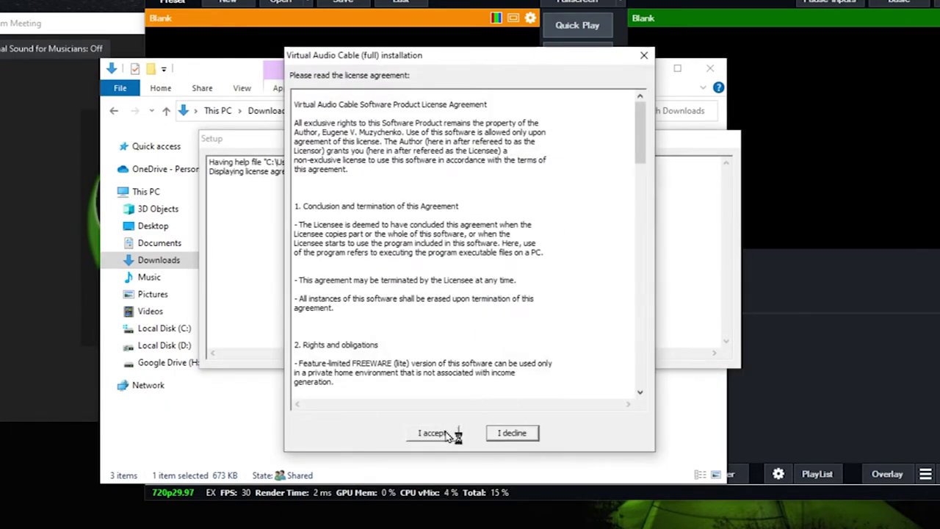
- Accept the Virtual Audio Cable 4.65 license, install it, and dismiss the success message
{"action": "left_click", "coordinate": [445, 432]}
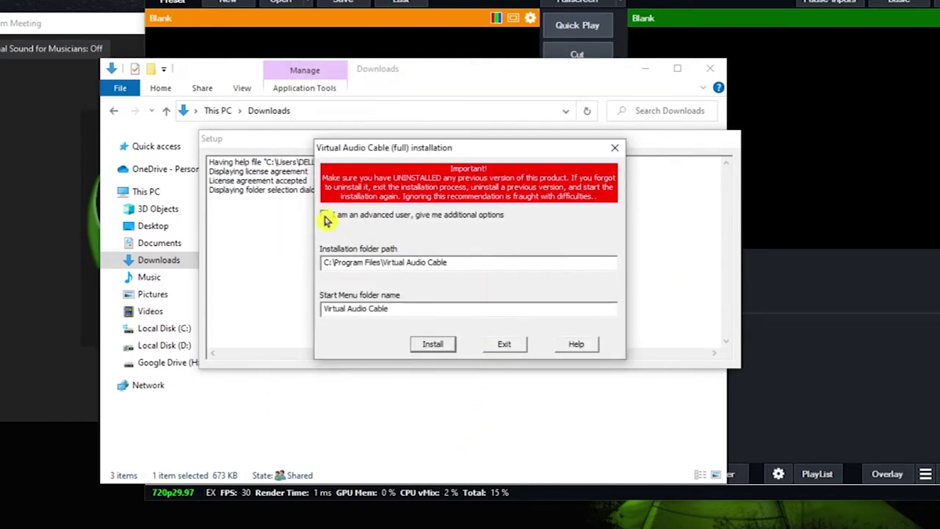
{"action": "left_click", "coordinate": [441, 346]}
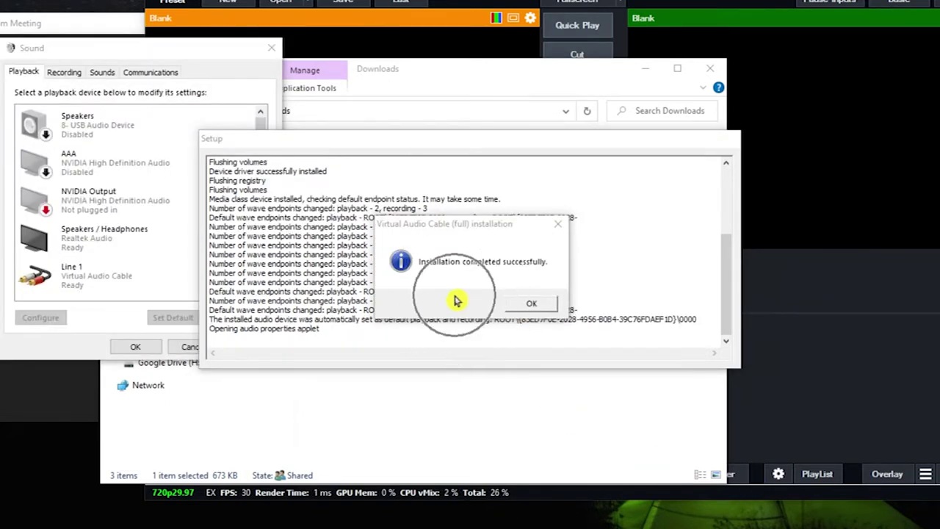
{"action": "left_click", "coordinate": [528, 302]}
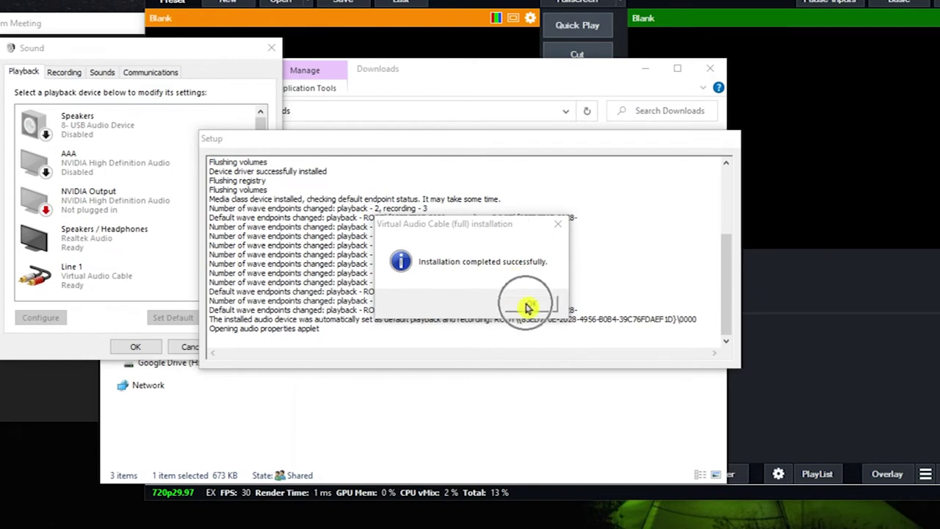
- Set Speakers / Headphones (Realtek Audio) as the default Windows playback device
{"action": "left_click_drag", "start_coordinate": [144, 58], "coordinate": [438, 110]}
{"action": "left_click_drag", "start_coordinate": [556, 220], "coordinate": [558, 272]}
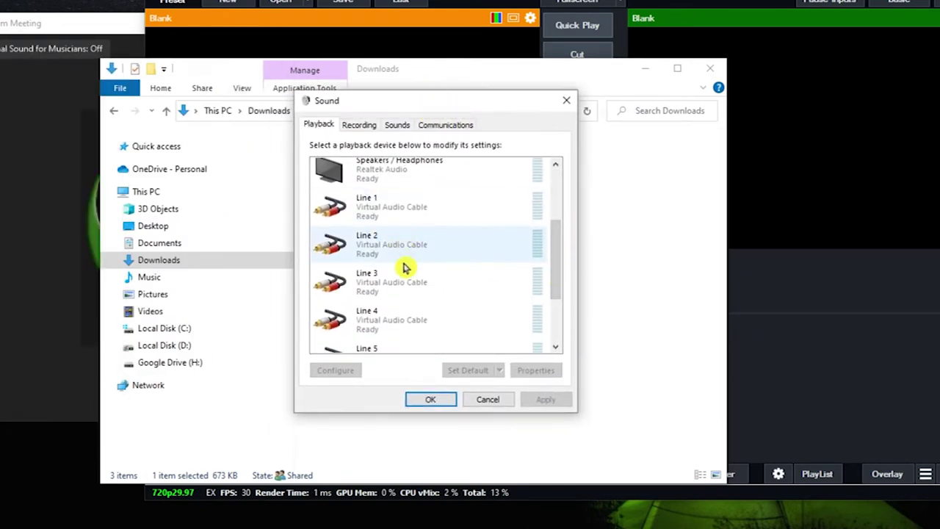
{"action": "left_click_drag", "start_coordinate": [560, 287], "coordinate": [563, 342]}
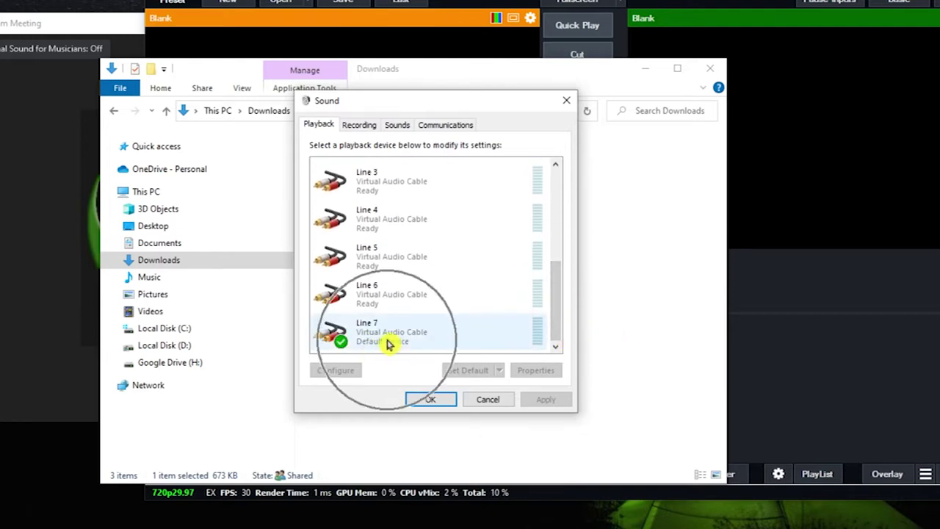
{"action": "left_click_drag", "start_coordinate": [558, 335], "coordinate": [565, 234]}
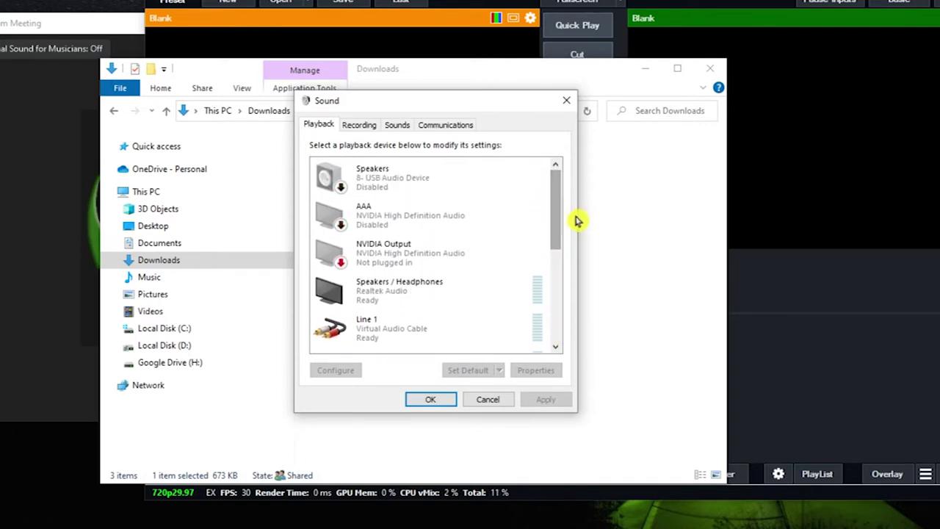
{"action": "right_click", "coordinate": [385, 294]}
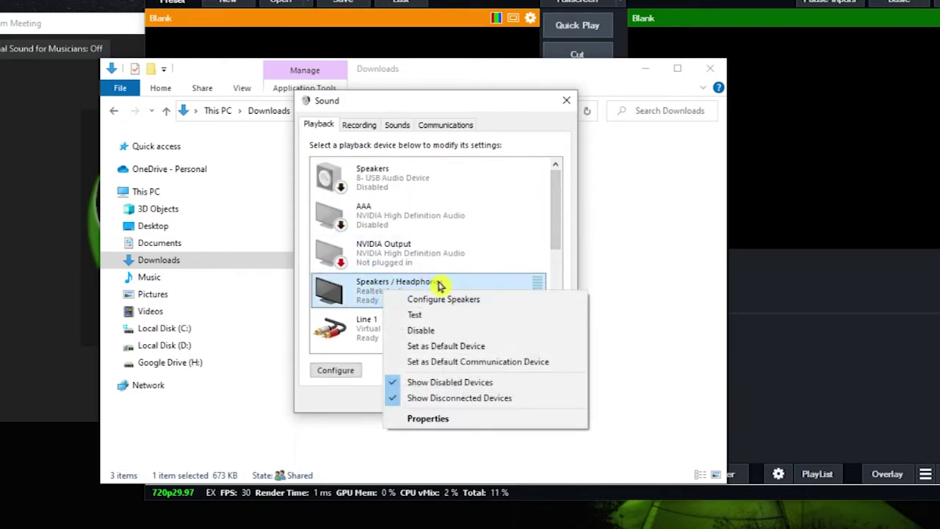
{"action": "left_click", "coordinate": [489, 349]}
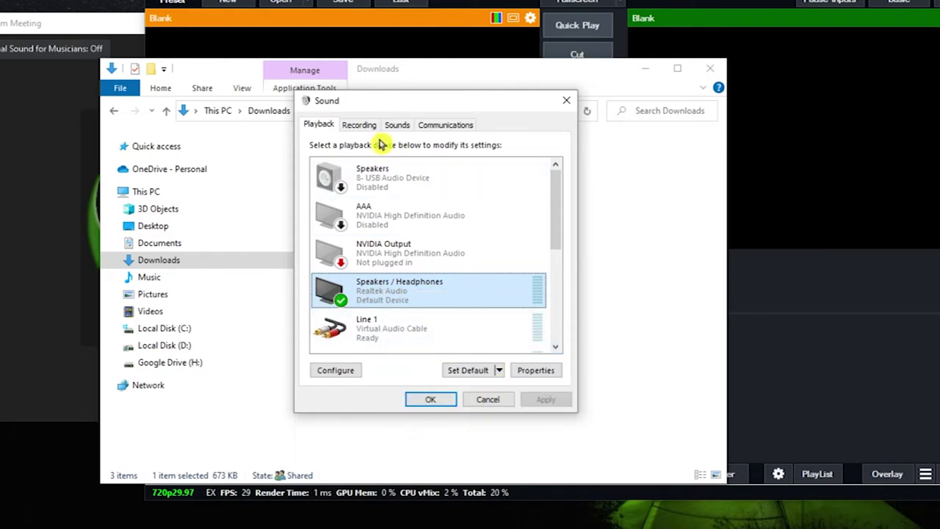
{"action": "left_click", "coordinate": [360, 127]}
- Make Microphone (8- USB Audio Device) the default recording device and close Sound settings with OK
{"action": "left_click_drag", "start_coordinate": [557, 195], "coordinate": [565, 263]}
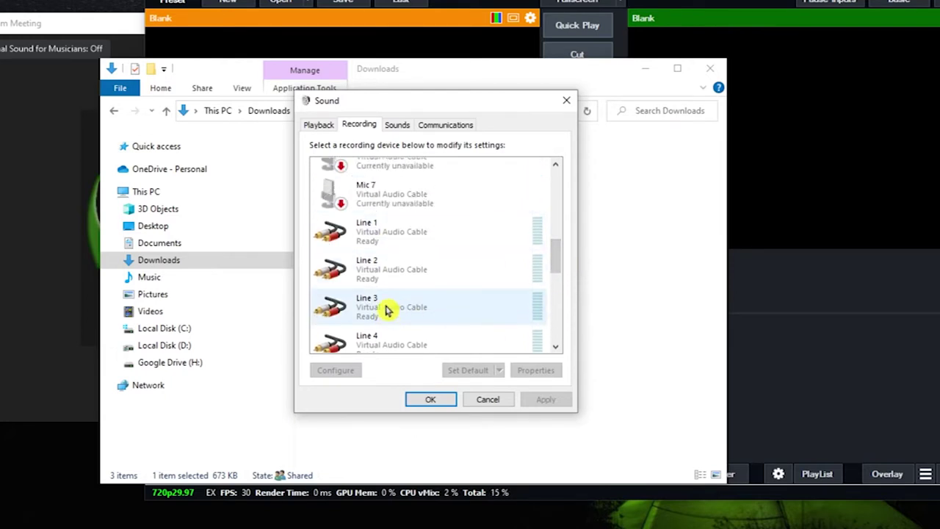
{"action": "left_click_drag", "start_coordinate": [560, 267], "coordinate": [573, 183]}
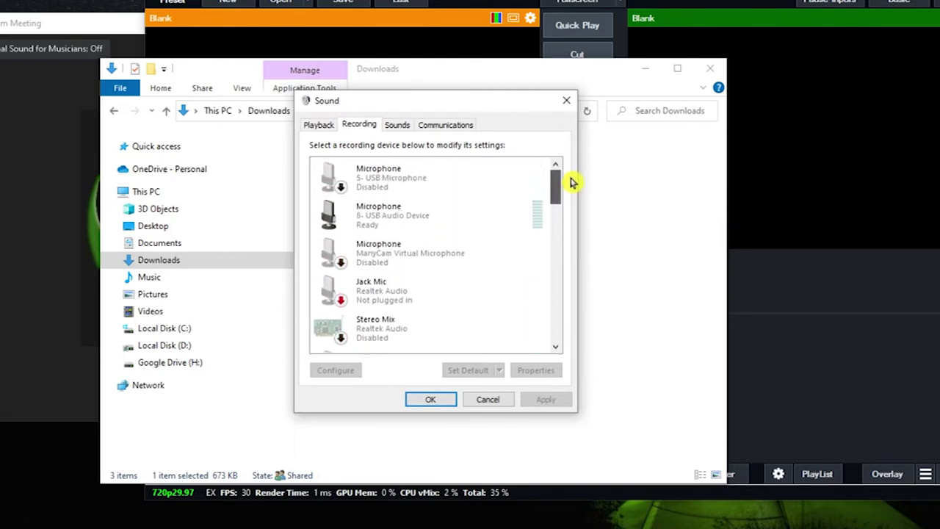
{"action": "right_click", "coordinate": [380, 214]}
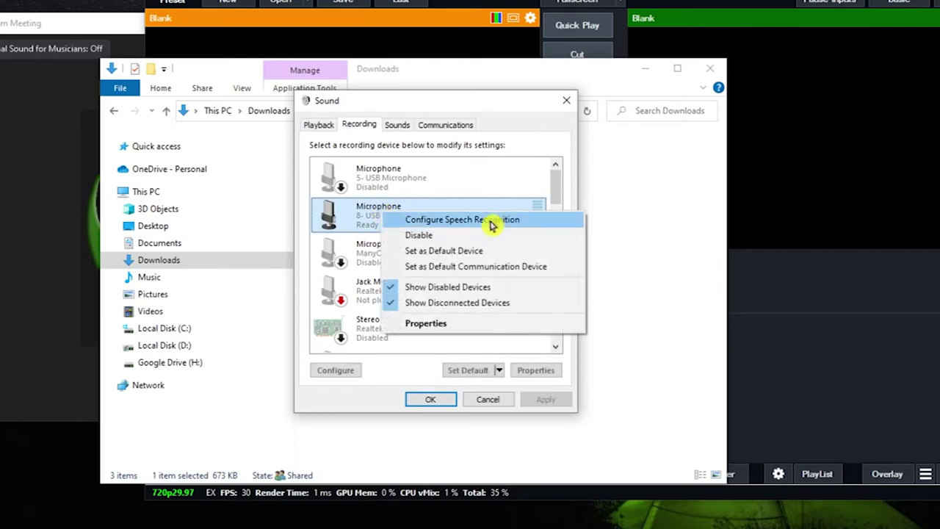
{"action": "left_click", "coordinate": [471, 250]}
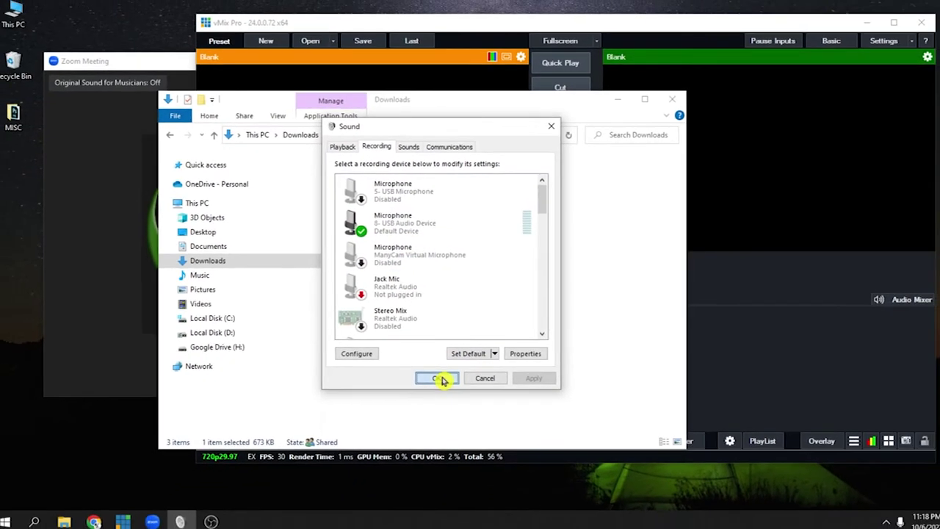
{"action": "left_click", "coordinate": [430, 399]}
- Close the Downloads window and launch VAC Control panel as administrator from a Windows search for 'VAC'
{"action": "left_click", "coordinate": [669, 103]}
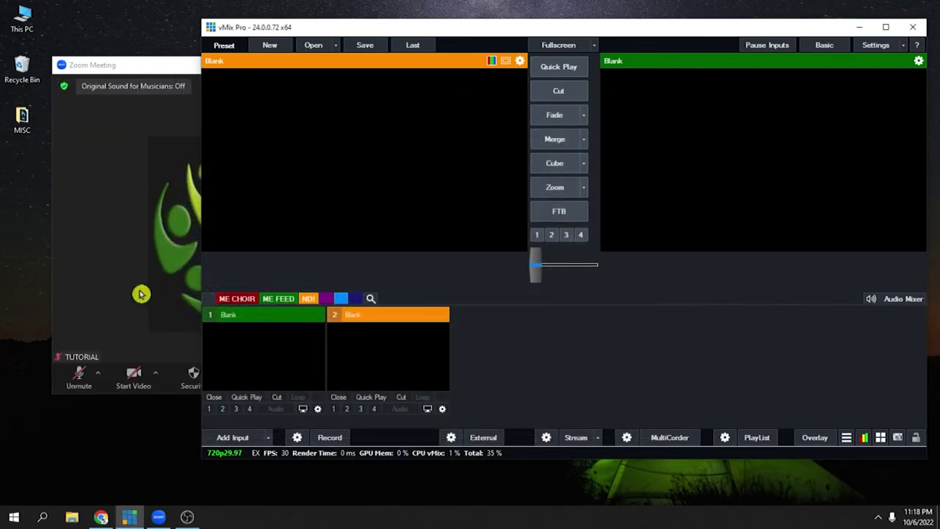
{"action": "left_click", "coordinate": [142, 298]}
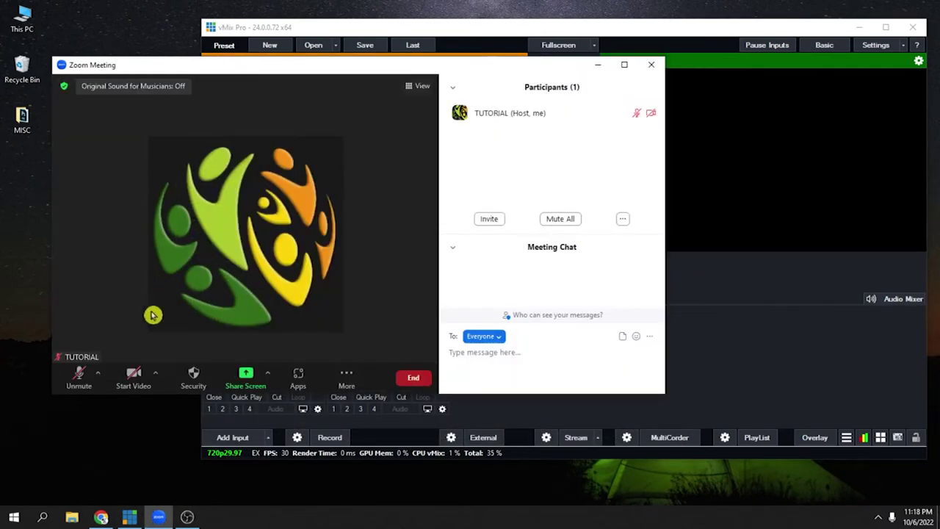
{"action": "left_click", "coordinate": [43, 518]}
{"action": "type", "text": "VAC"}
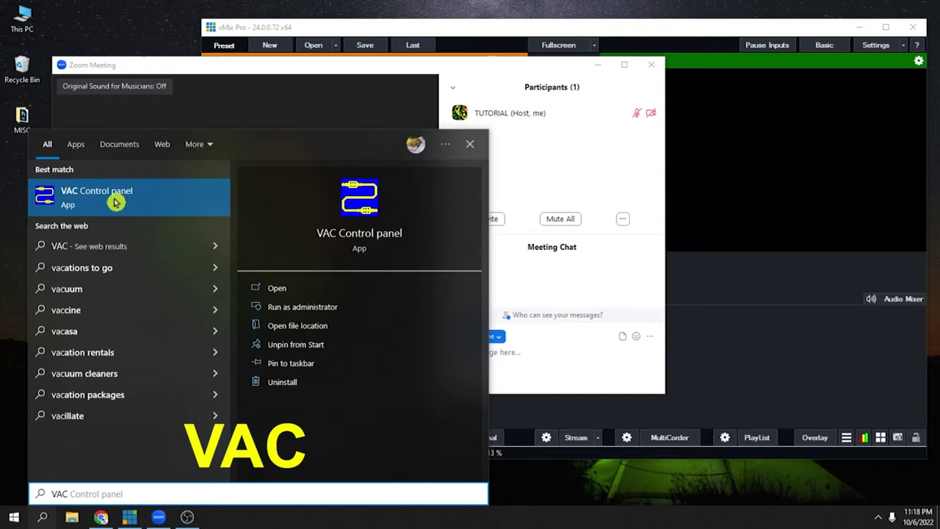
{"action": "right_click", "coordinate": [115, 203]}
{"action": "left_click", "coordinate": [191, 213]}
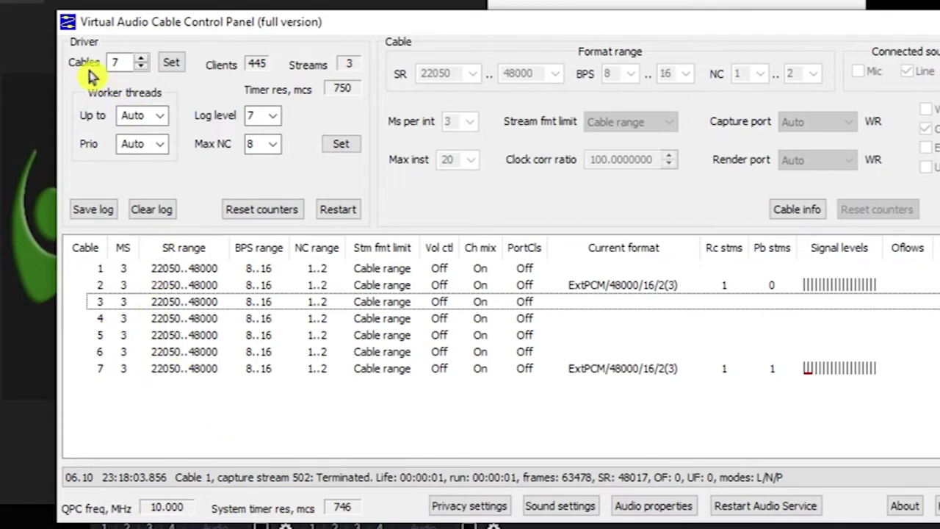
{"action": "left_click", "coordinate": [121, 61]}
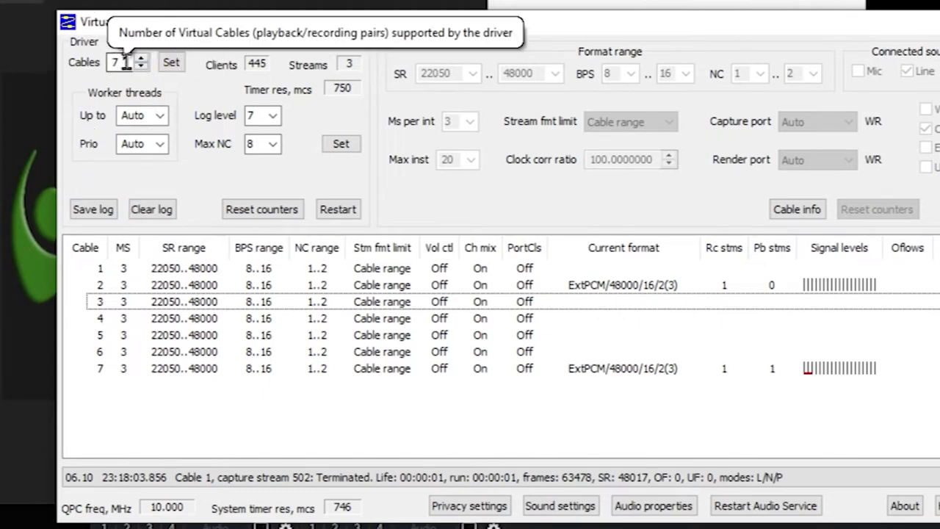
- Enter a cable count of 7 in the Cables field and apply it with Set
{"action": "left_click_drag", "start_coordinate": [125, 63], "coordinate": [110, 65]}
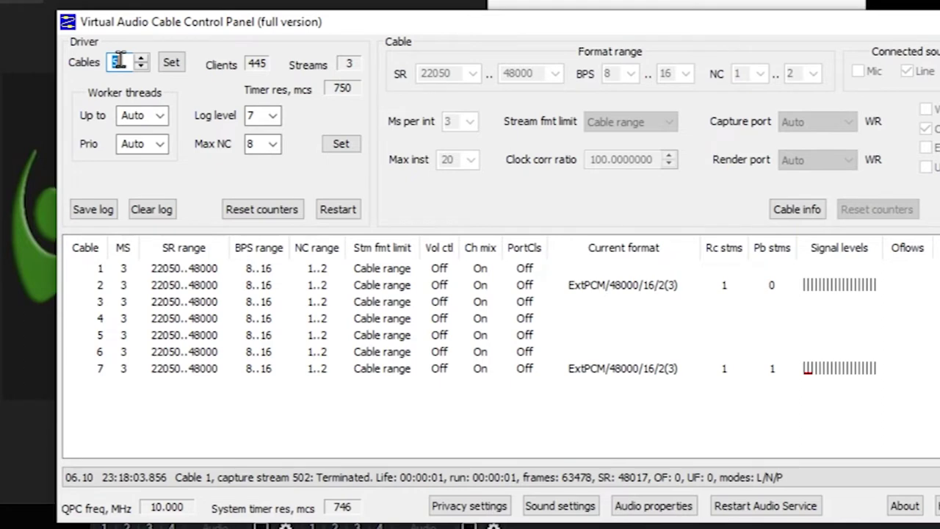
{"action": "type", "text": "15"}
{"action": "type", "text": "7"}
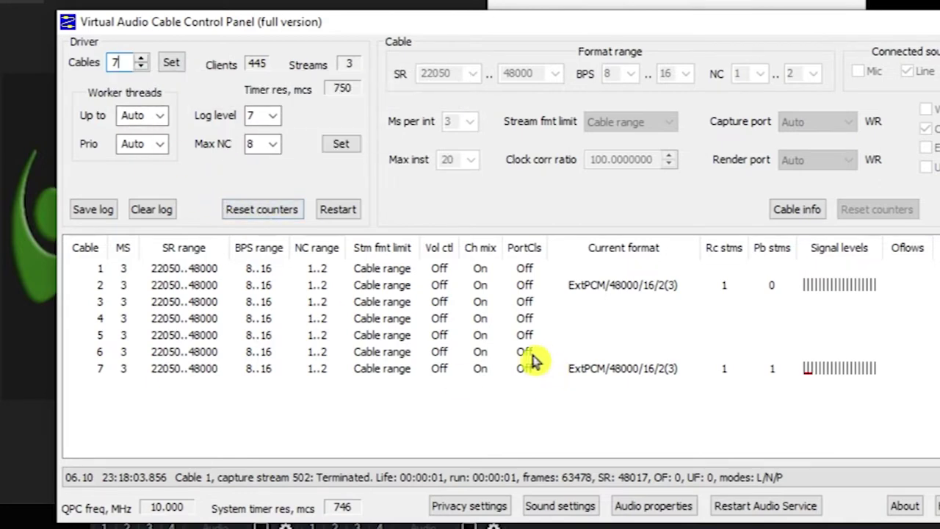
{"action": "left_click", "coordinate": [174, 66]}
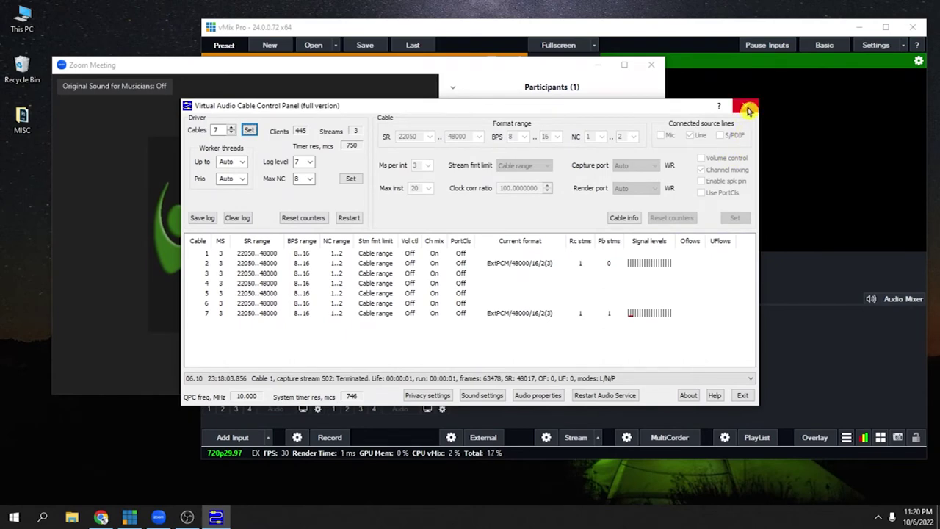
- Close the VAC Control Panel, check Zoom's Line 2 microphone and Line 7 speaker, then return to vMix
{"action": "left_click", "coordinate": [748, 110]}
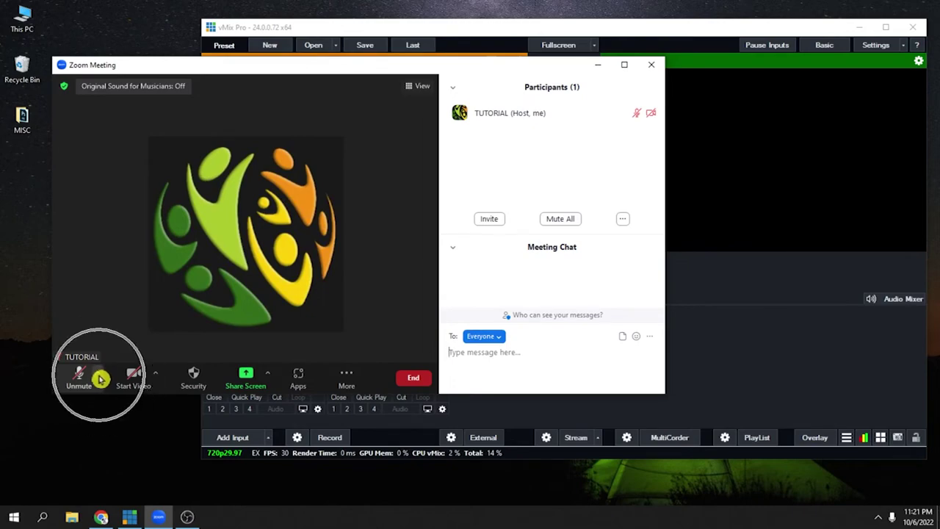
{"action": "left_click", "coordinate": [101, 379]}
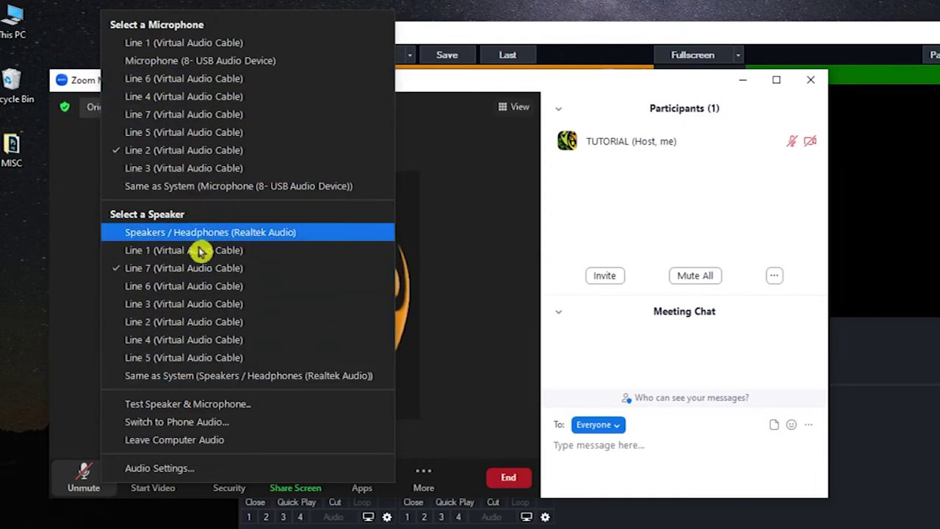
{"action": "left_click", "coordinate": [909, 448]}
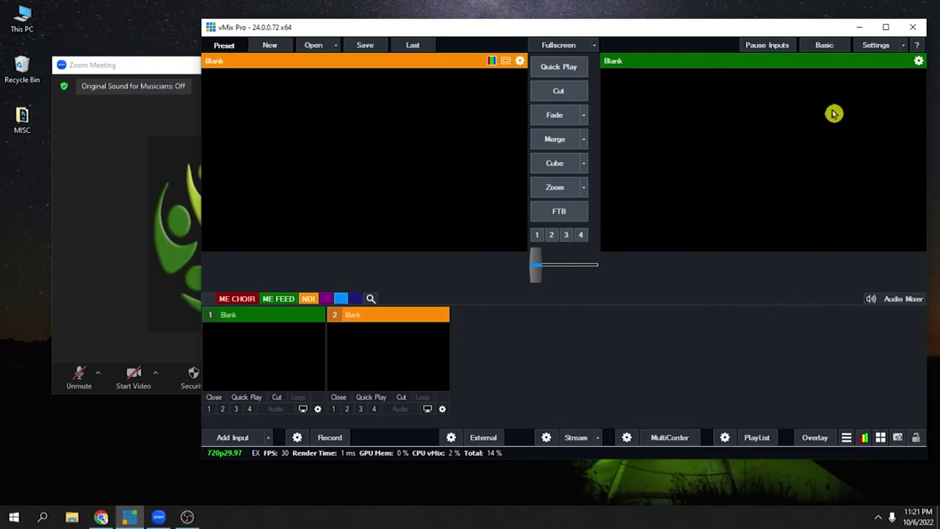
{"action": "left_click", "coordinate": [879, 47]}
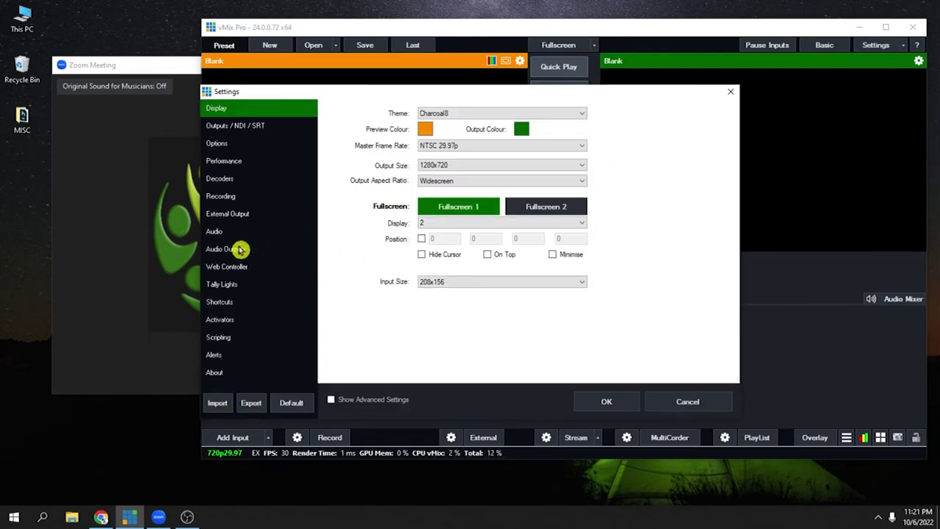
- Check bus A's device list in Audio Outputs, then close Settings without changes
{"action": "left_click", "coordinate": [238, 253]}
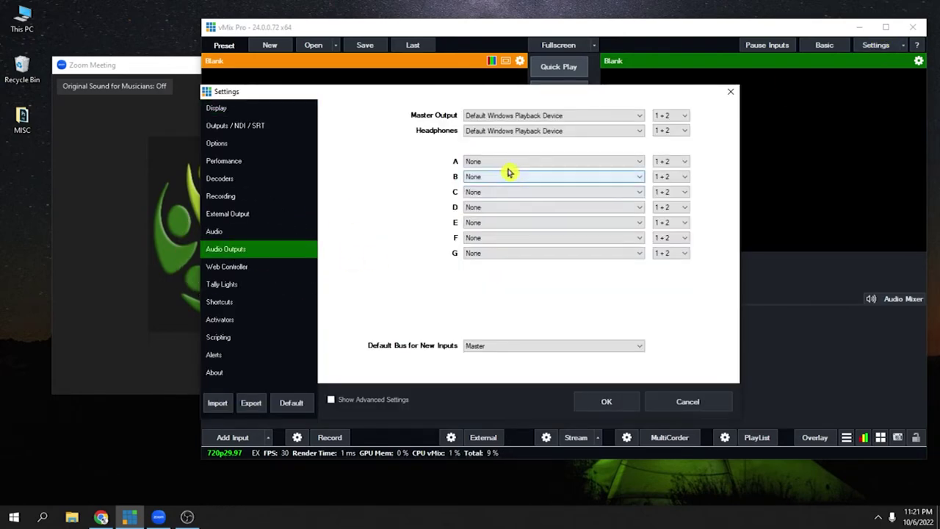
{"action": "left_click", "coordinate": [496, 165]}
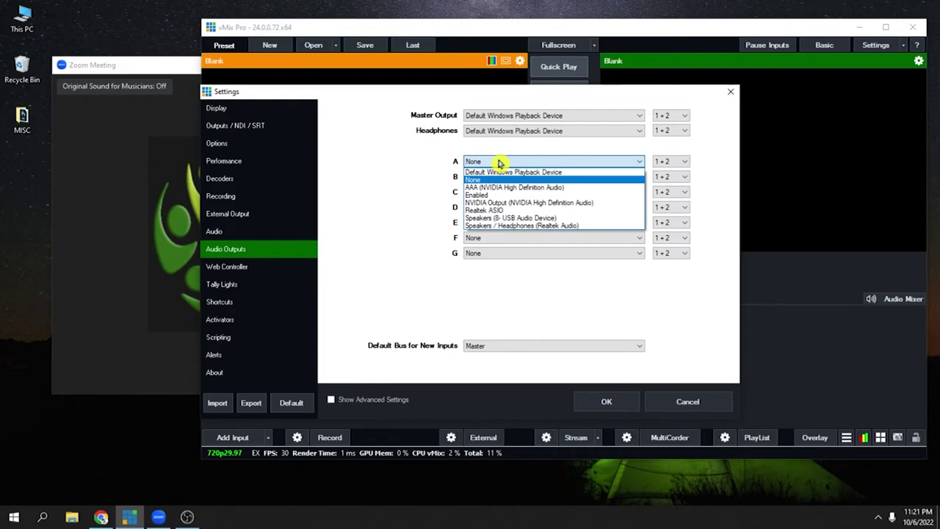
{"action": "left_click", "coordinate": [556, 299]}
{"action": "left_click", "coordinate": [703, 404]}
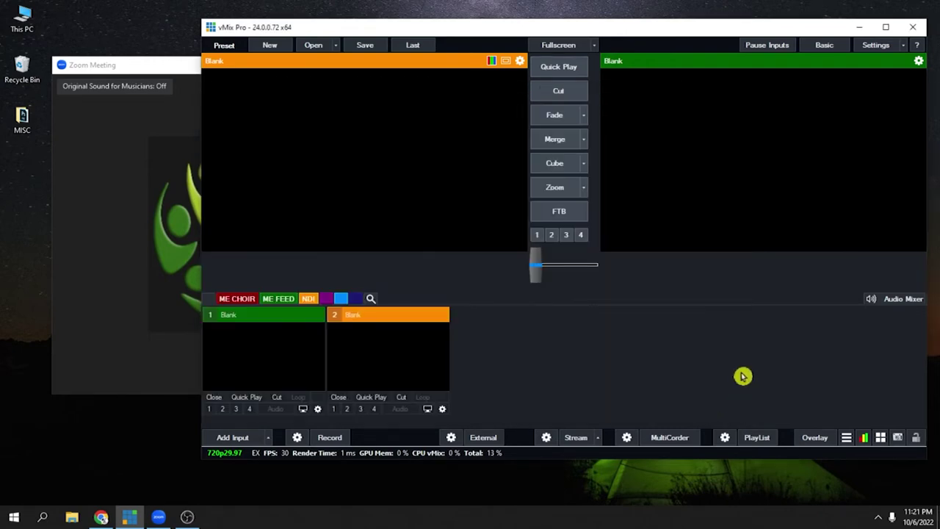
- Quit vMix, relaunch it from the Start menu, restore the window and reopen Settings
{"action": "left_click", "coordinate": [912, 30]}
{"action": "left_click", "coordinate": [477, 293]}
{"action": "key", "text": "super"}
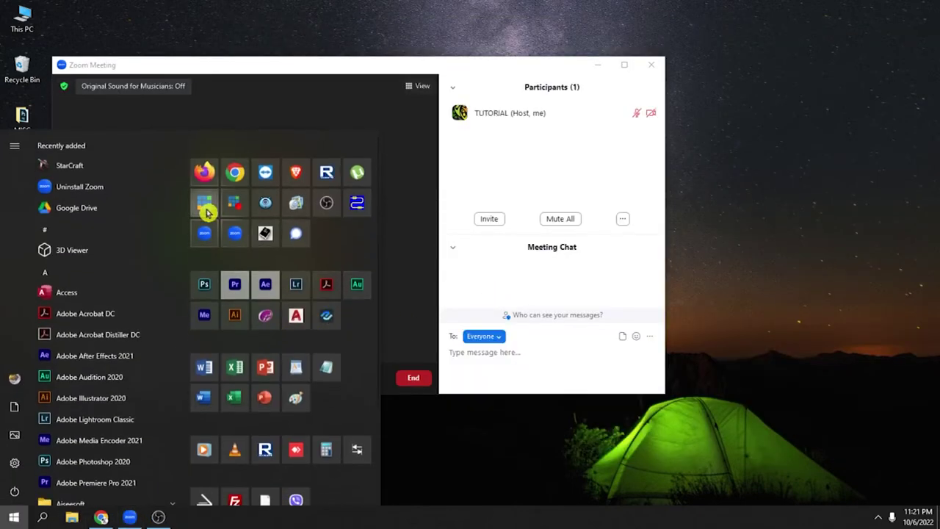
{"action": "left_click", "coordinate": [205, 207]}
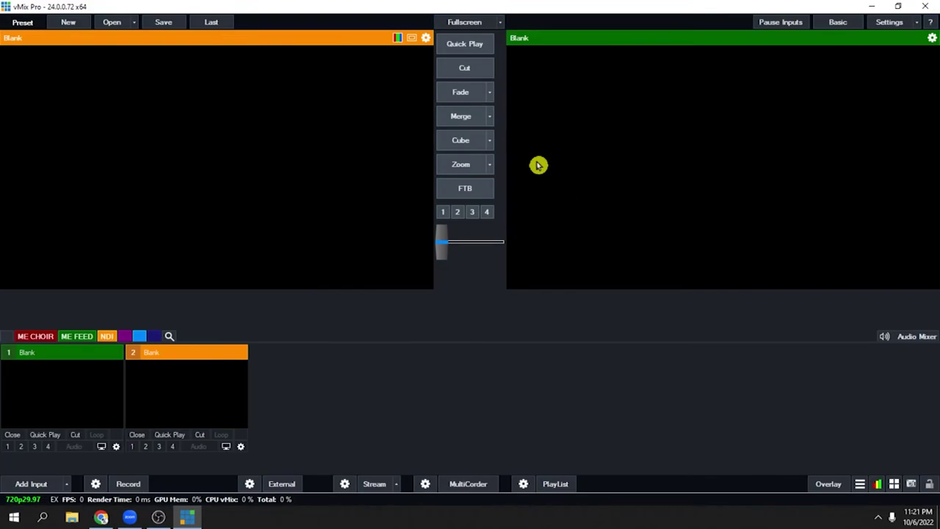
{"action": "left_click", "coordinate": [890, 7]}
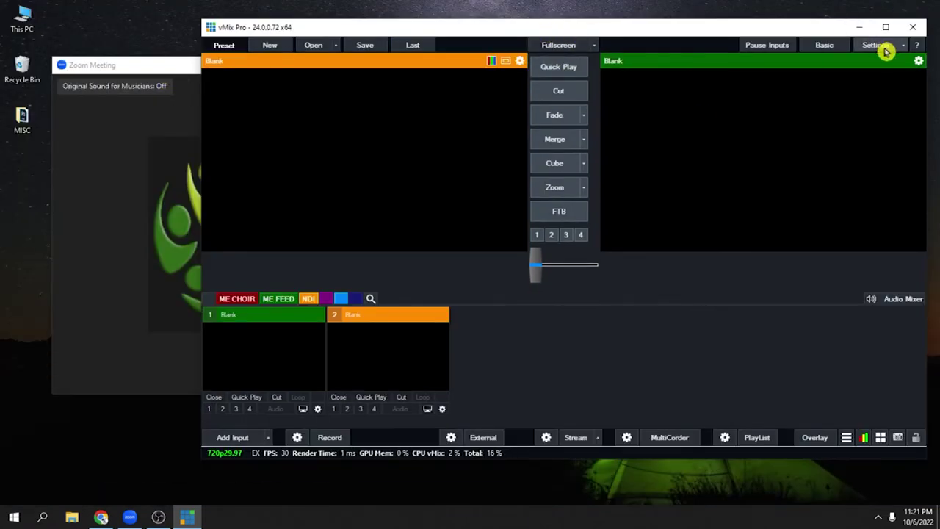
{"action": "left_click", "coordinate": [885, 48]}
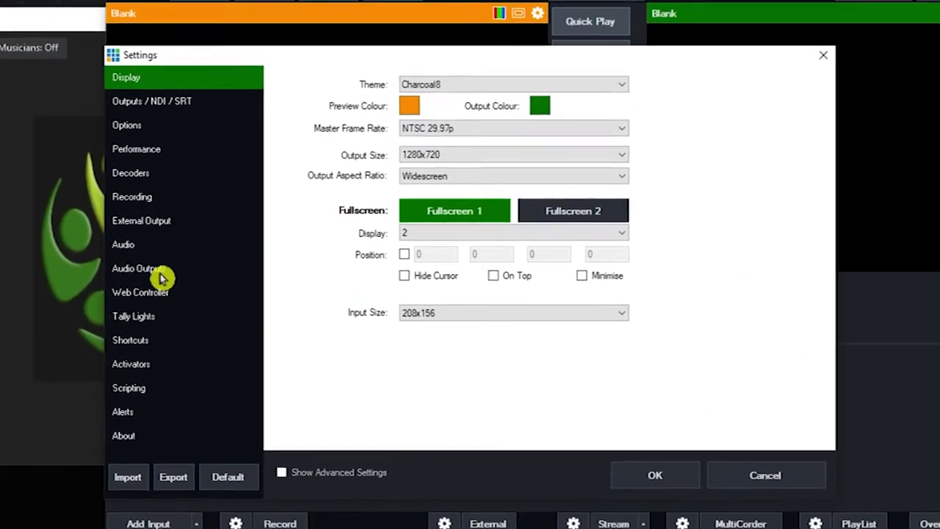
- Route buses A–D to Virtual Audio Cable Lines 1–4 in Audio Outputs
{"action": "left_click", "coordinate": [239, 254]}
{"action": "left_click", "coordinate": [508, 151]}
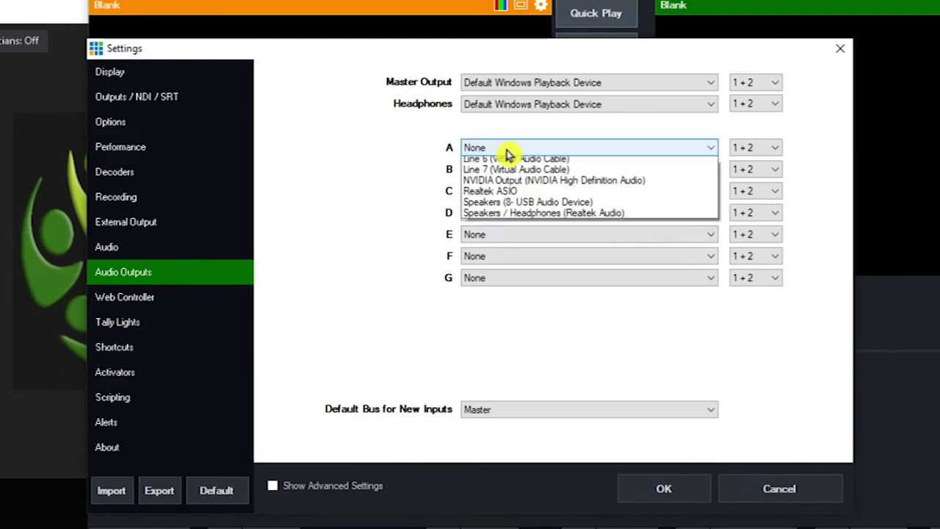
{"action": "left_click", "coordinate": [551, 207]}
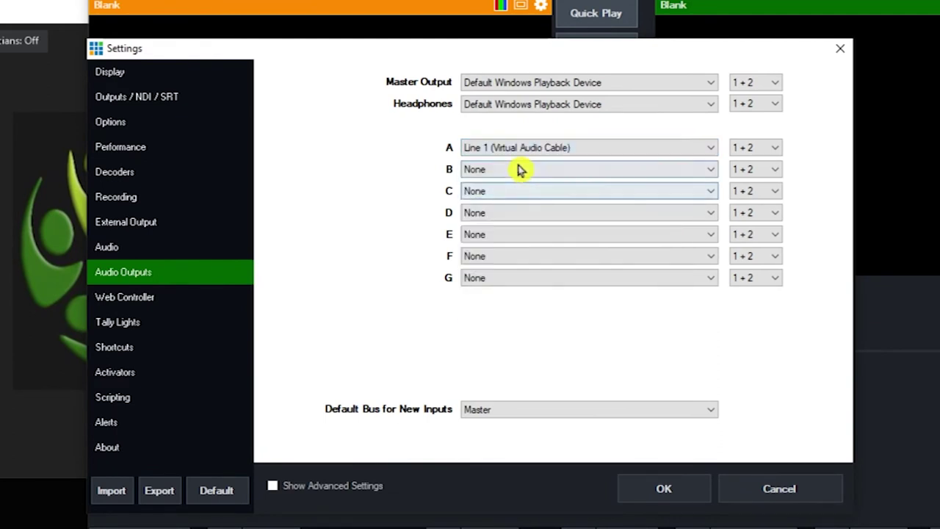
{"action": "left_click", "coordinate": [507, 170]}
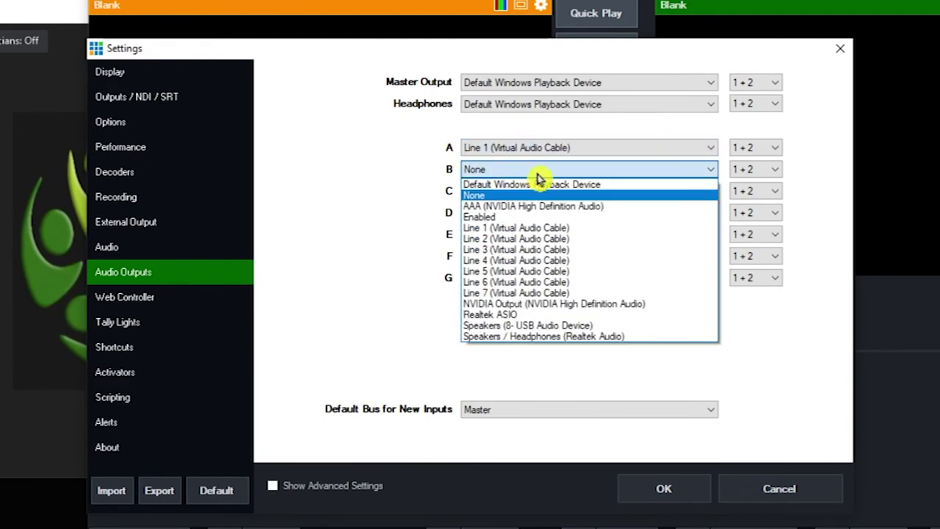
{"action": "left_click", "coordinate": [526, 241]}
{"action": "left_click", "coordinate": [514, 193]}
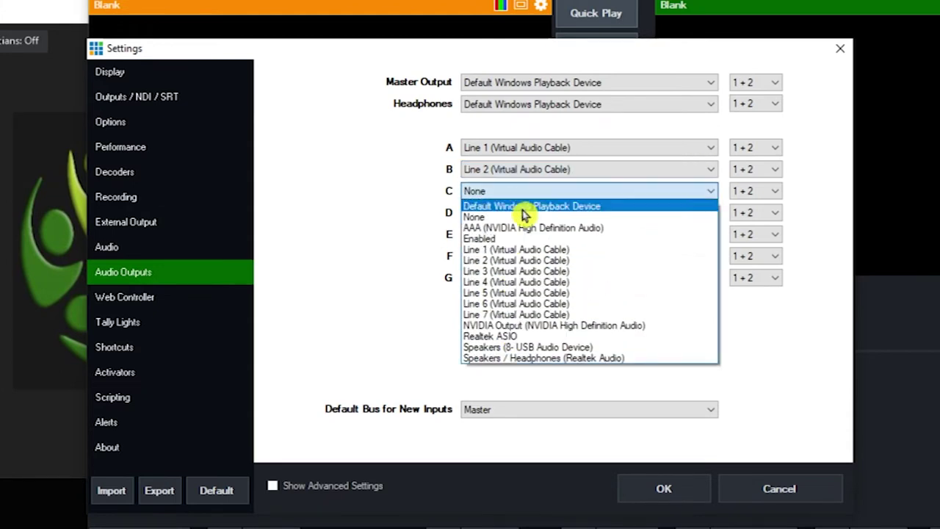
{"action": "left_click", "coordinate": [520, 269]}
{"action": "left_click", "coordinate": [514, 212]}
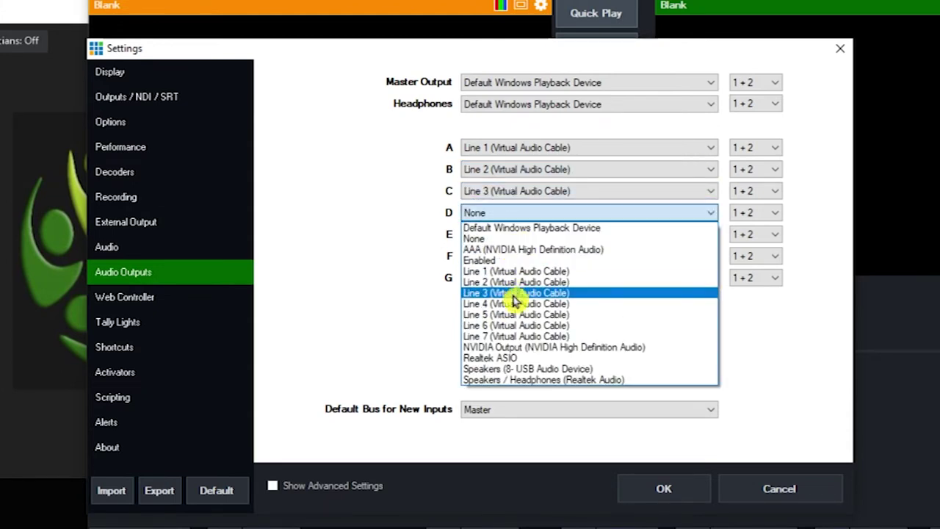
{"action": "left_click", "coordinate": [516, 306]}
- Route buses E–G to Lines 5–7, apply with OK and accept the vMix restart
{"action": "left_click", "coordinate": [505, 239]}
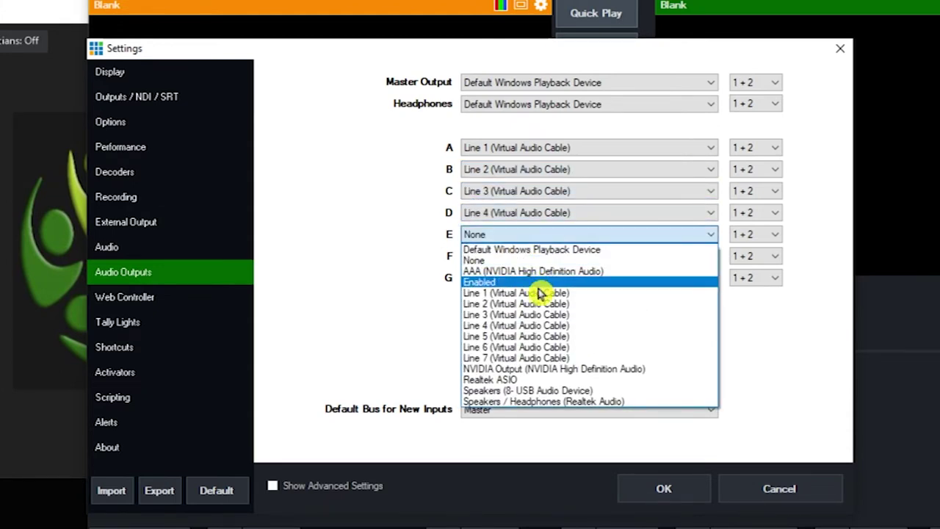
{"action": "left_click", "coordinate": [537, 335]}
{"action": "left_click", "coordinate": [507, 259]}
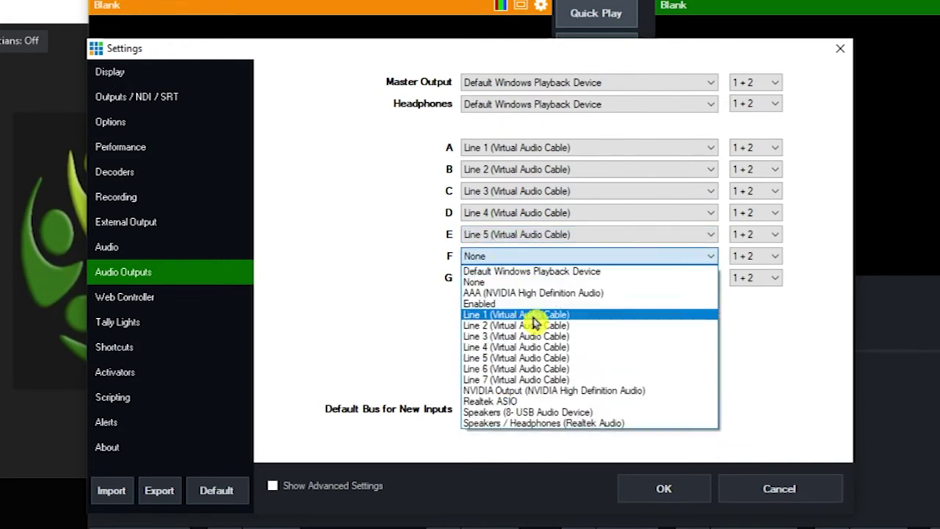
{"action": "left_click", "coordinate": [530, 371]}
{"action": "left_click", "coordinate": [518, 279]}
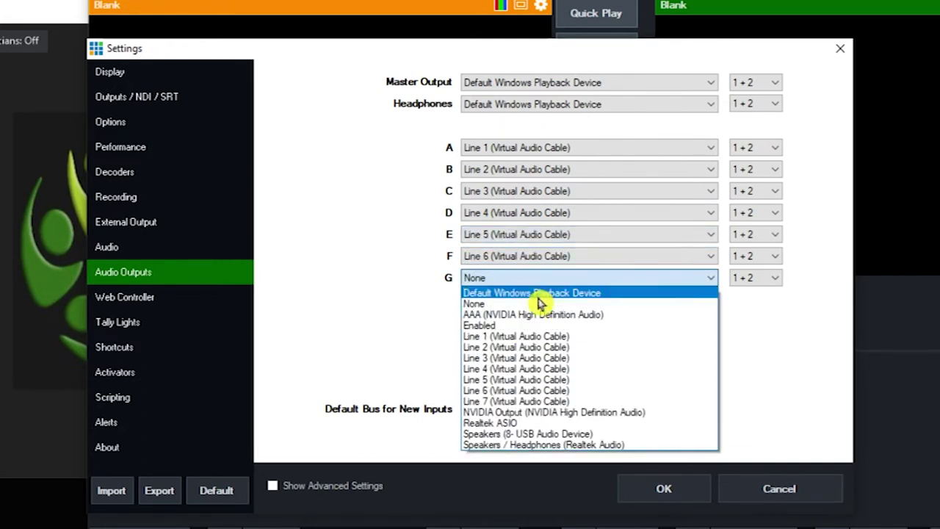
{"action": "left_click", "coordinate": [535, 402]}
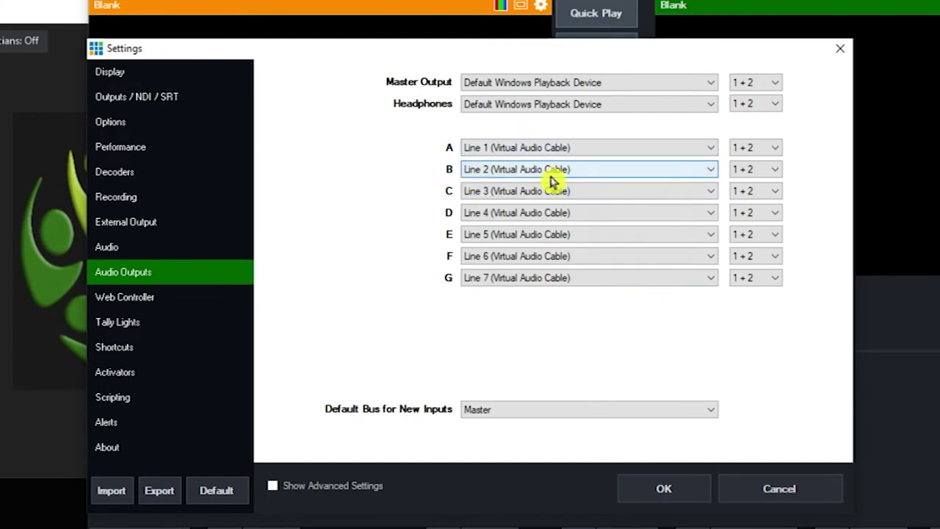
{"action": "left_click", "coordinate": [674, 492]}
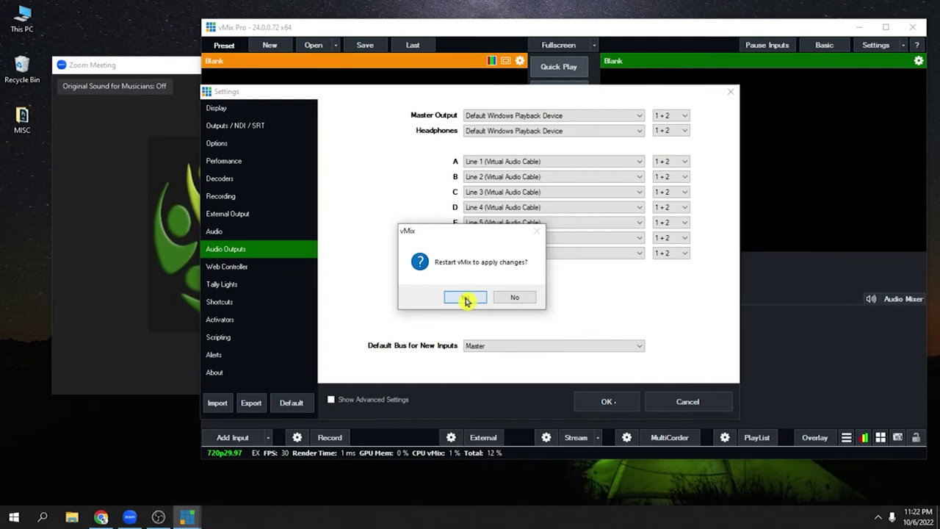
{"action": "left_click", "coordinate": [465, 297]}
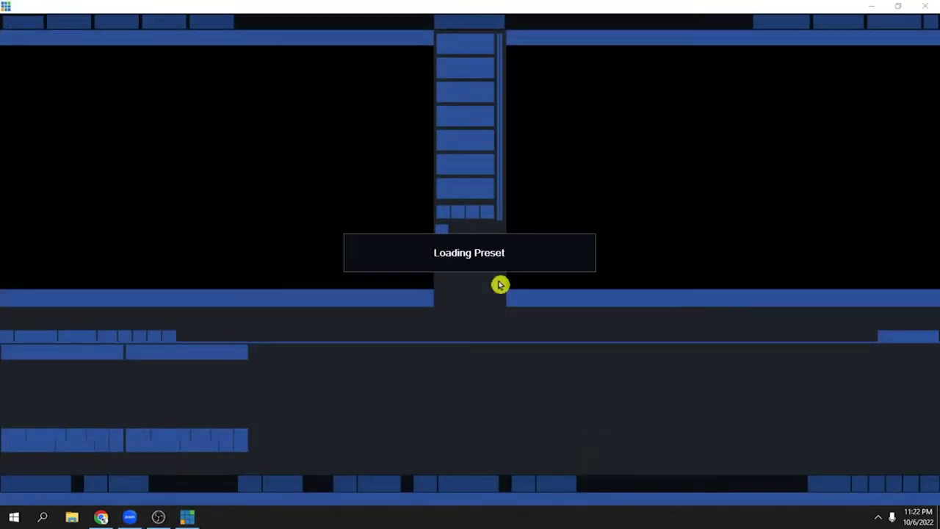
- Confirm in Audio Outputs that buses A–G still use Lines 1–7, then open File Explorer
{"action": "left_click", "coordinate": [898, 6]}
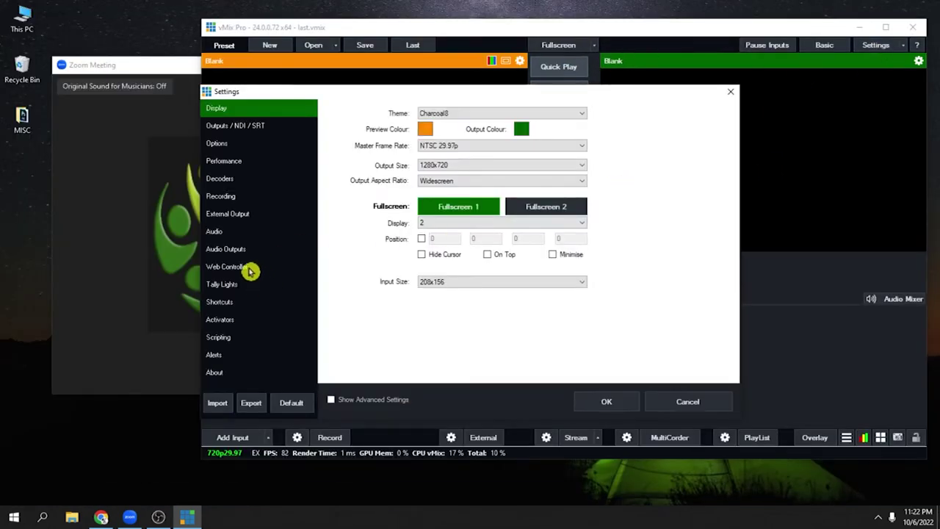
{"action": "left_click", "coordinate": [235, 250]}
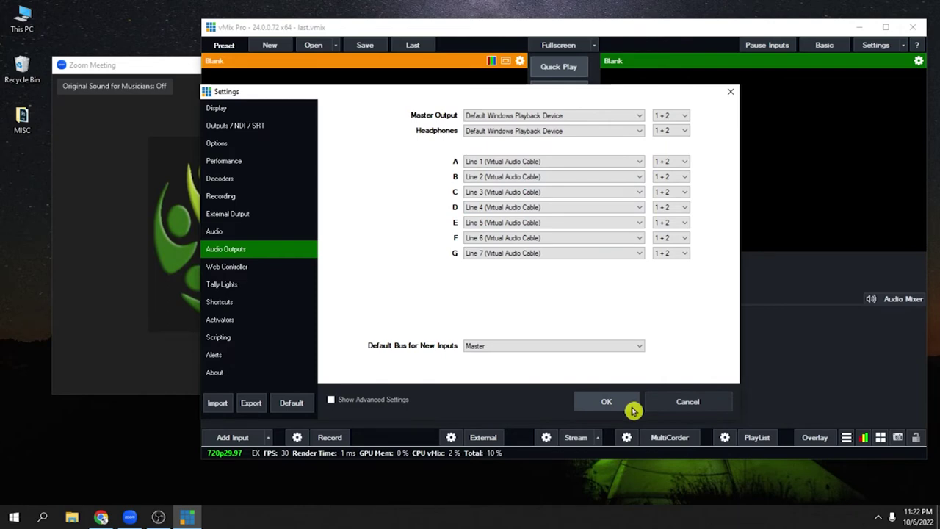
{"action": "left_click", "coordinate": [607, 402]}
{"action": "left_click", "coordinate": [79, 518]}
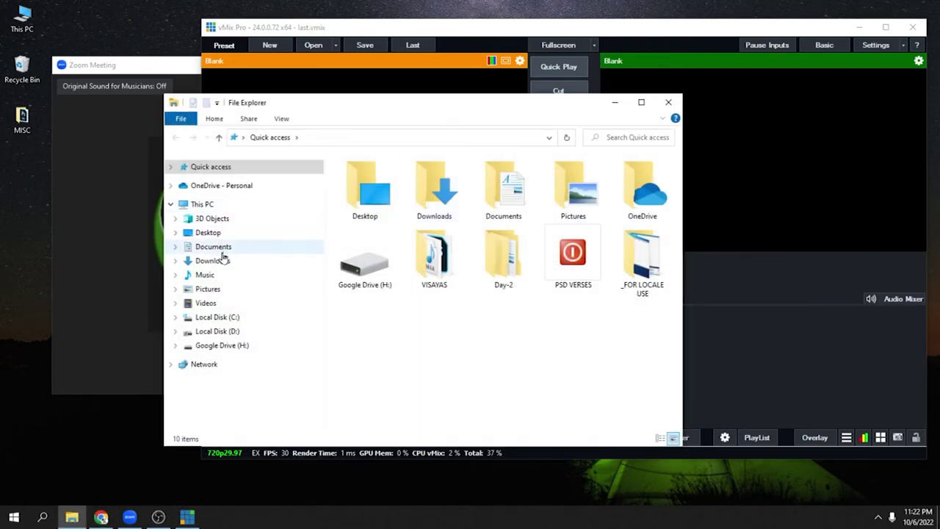
- Drag Baby Shark Dance.mp4 from Downloads into vMix, preview it at 0:30, and show the Audio Mixer
{"action": "left_click", "coordinate": [220, 261]}
{"action": "left_click_drag", "start_coordinate": [390, 176], "coordinate": [725, 352]}
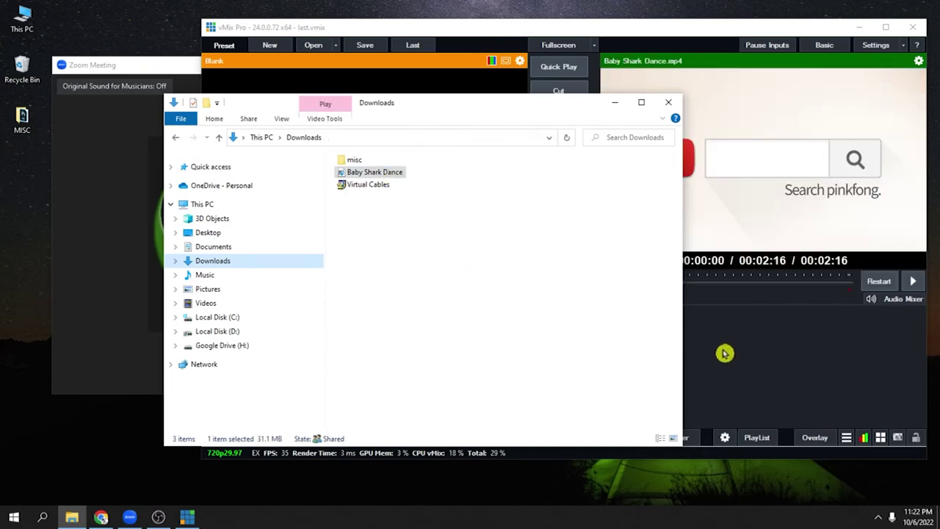
{"action": "left_click", "coordinate": [726, 354]}
{"action": "left_click", "coordinate": [269, 368]}
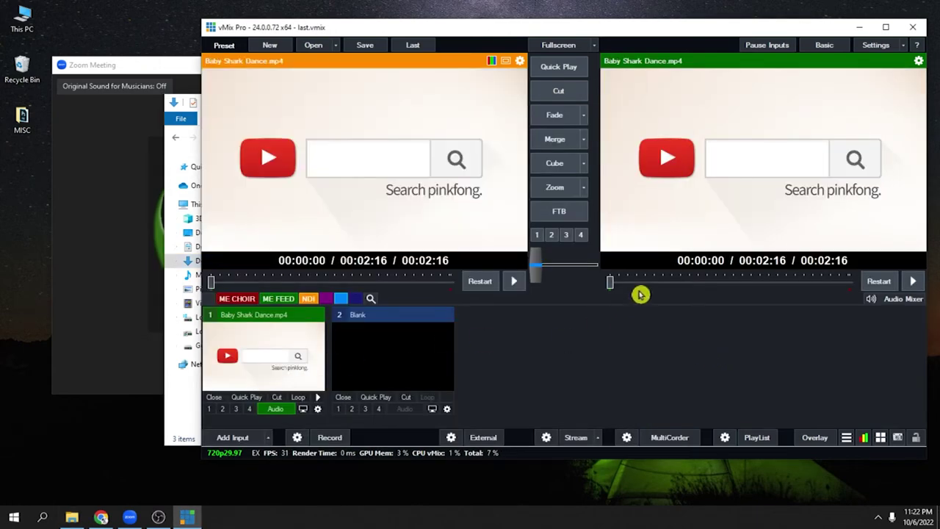
{"action": "left_click", "coordinate": [663, 283]}
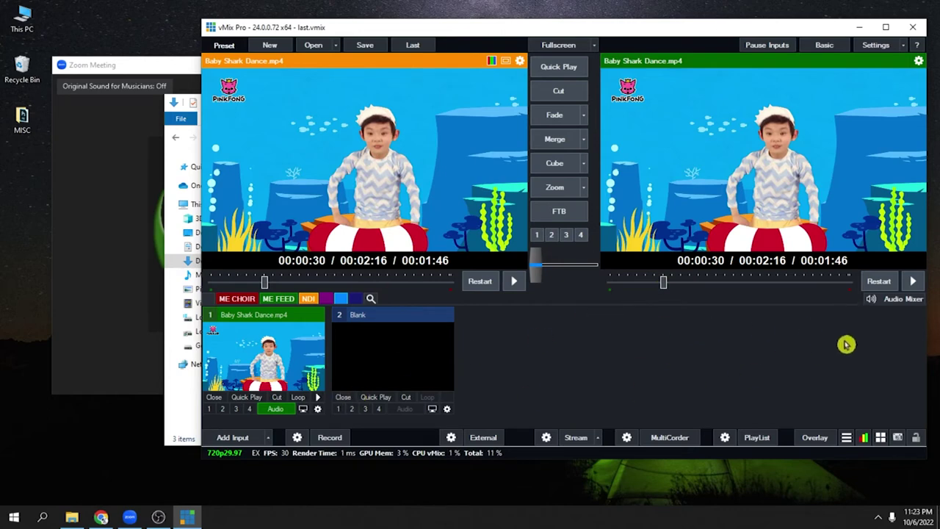
{"action": "left_click", "coordinate": [903, 299]}
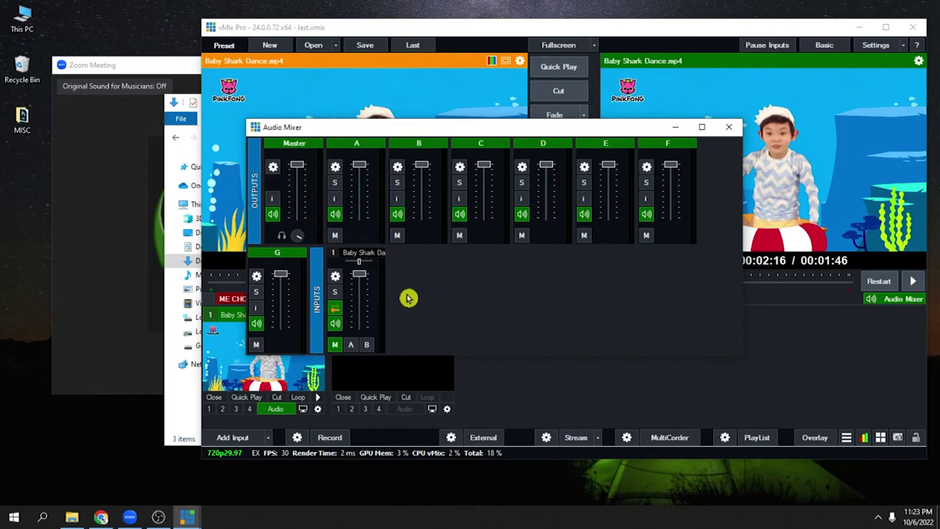
- Enable Bus A on the Baby Shark Dance input's mixer channel, then bring Zoom forward
{"action": "left_click", "coordinate": [369, 348]}
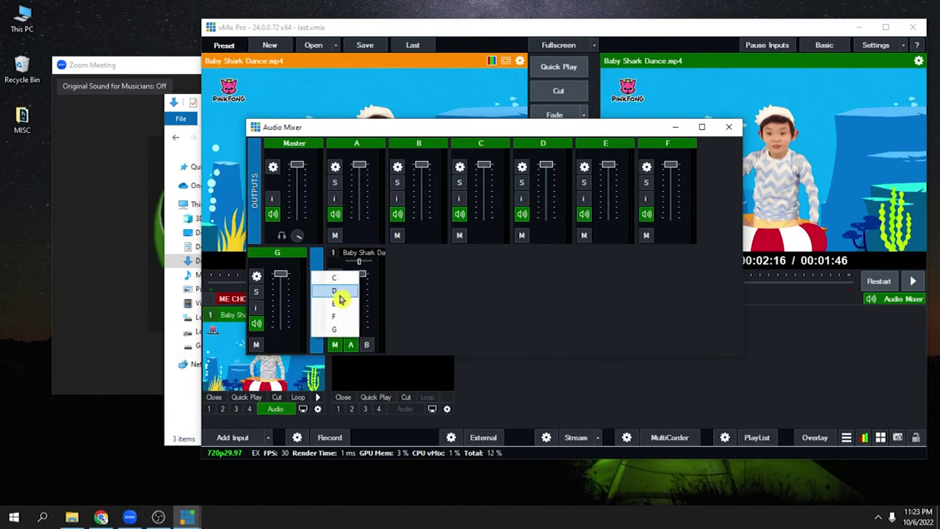
{"action": "left_click", "coordinate": [368, 350]}
{"action": "left_click", "coordinate": [458, 327]}
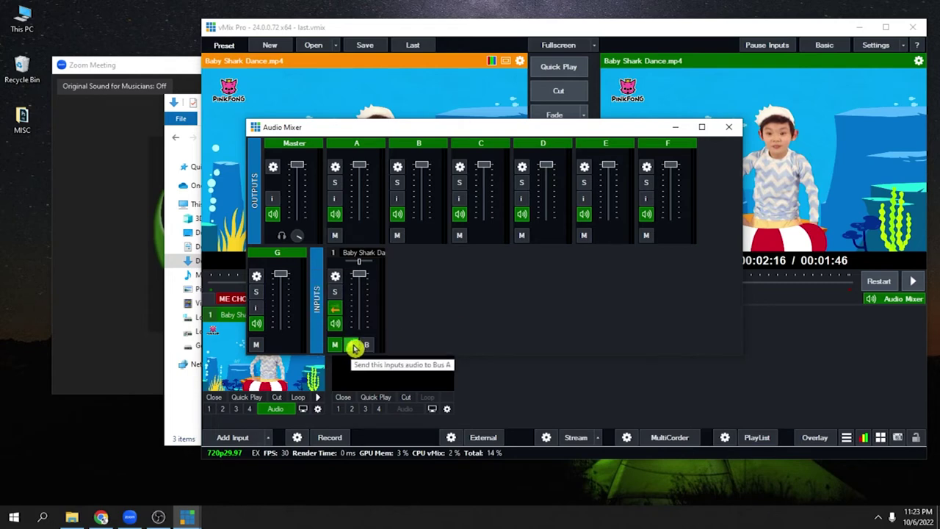
{"action": "left_click", "coordinate": [353, 345]}
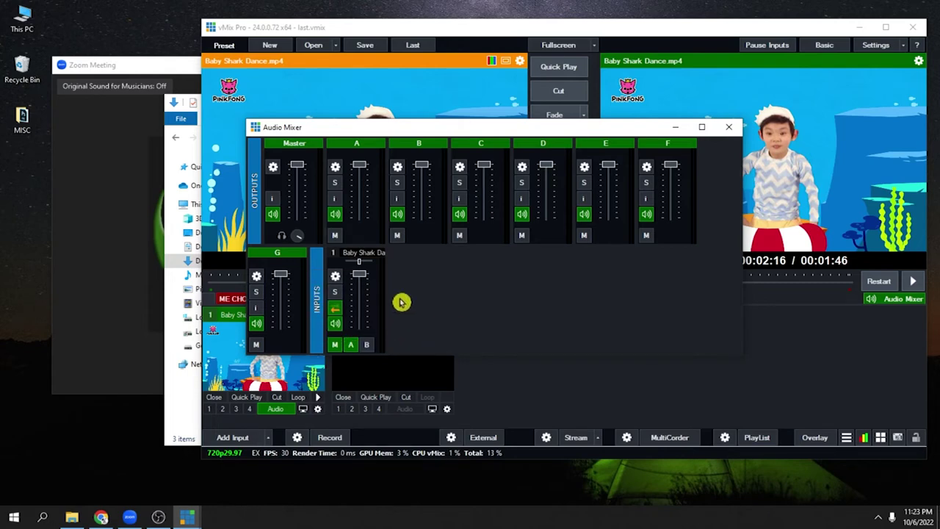
{"action": "left_click", "coordinate": [115, 287]}
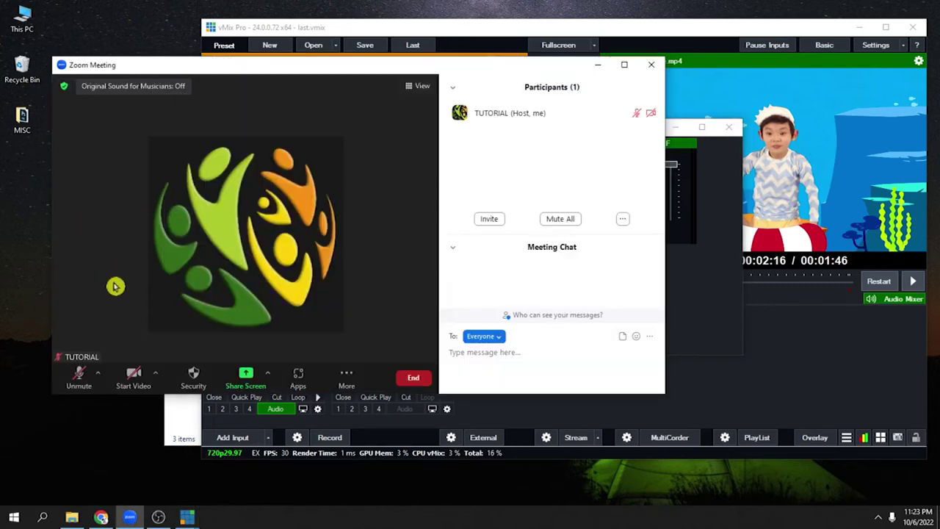
- Choose Line 1 (Virtual Audio Cable) as Zoom's microphone and return to vMix's Audio Mixer
{"action": "left_click", "coordinate": [103, 378]}
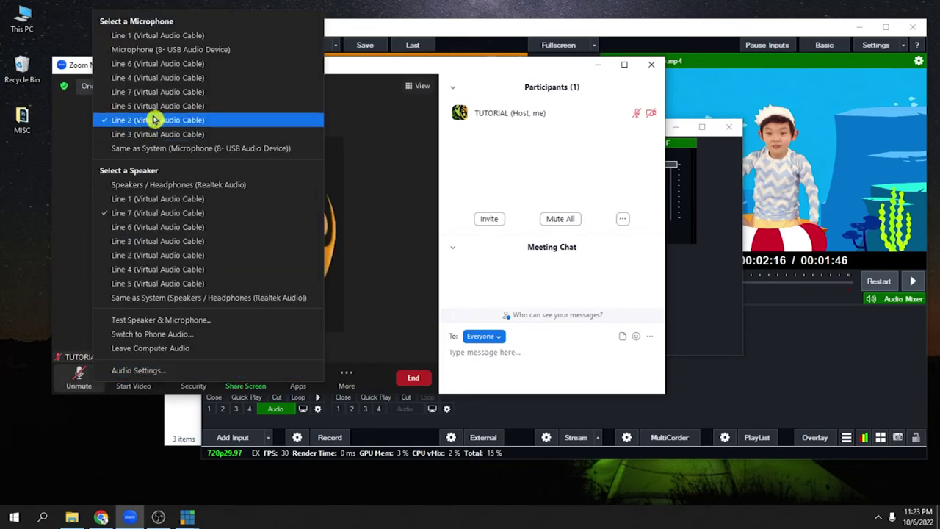
{"action": "left_click", "coordinate": [154, 36]}
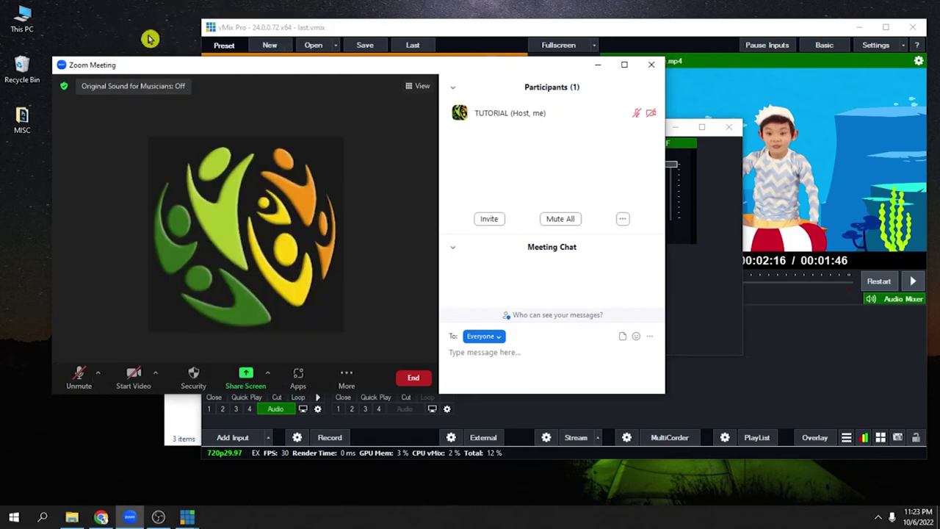
{"action": "left_click", "coordinate": [100, 376]}
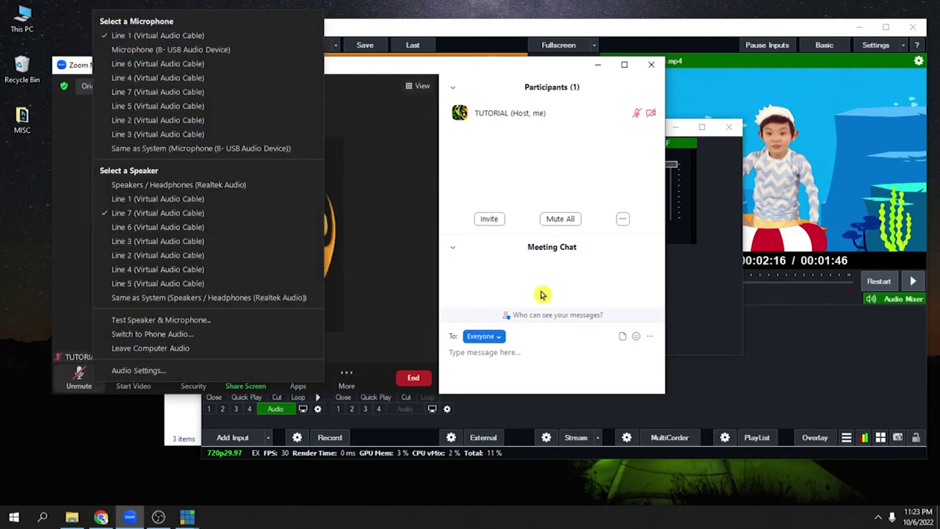
{"action": "left_click", "coordinate": [705, 323]}
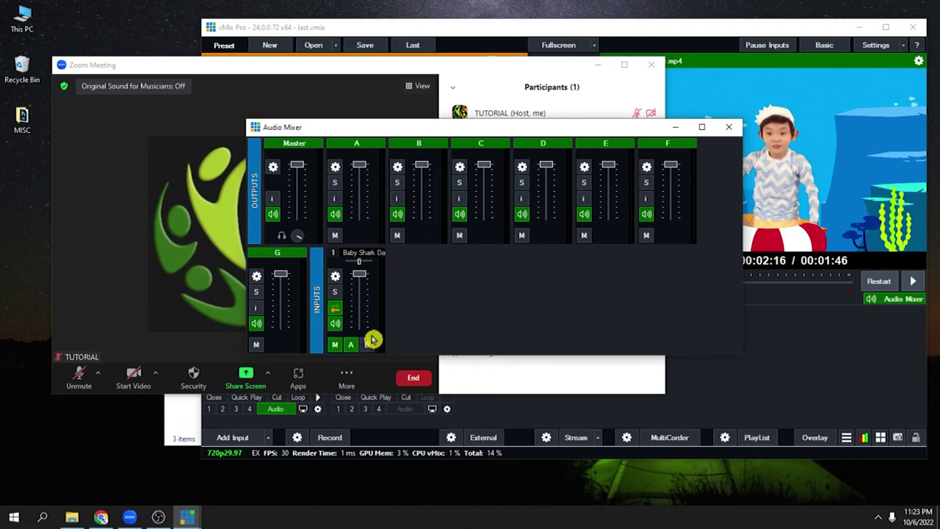
- Close the Audio Mixer and start playing the Baby Shark Dance input
{"action": "left_click", "coordinate": [729, 133]}
{"action": "left_click", "coordinate": [732, 357]}
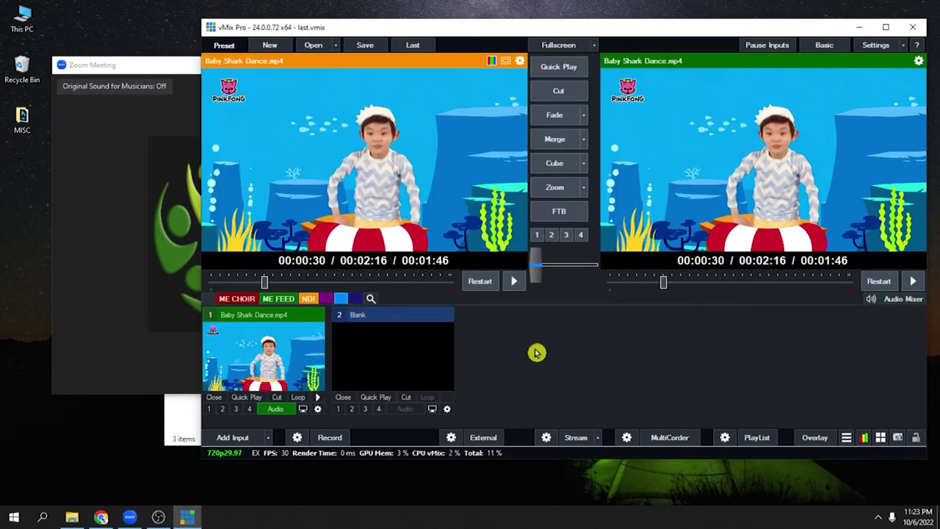
{"action": "left_click", "coordinate": [317, 397]}
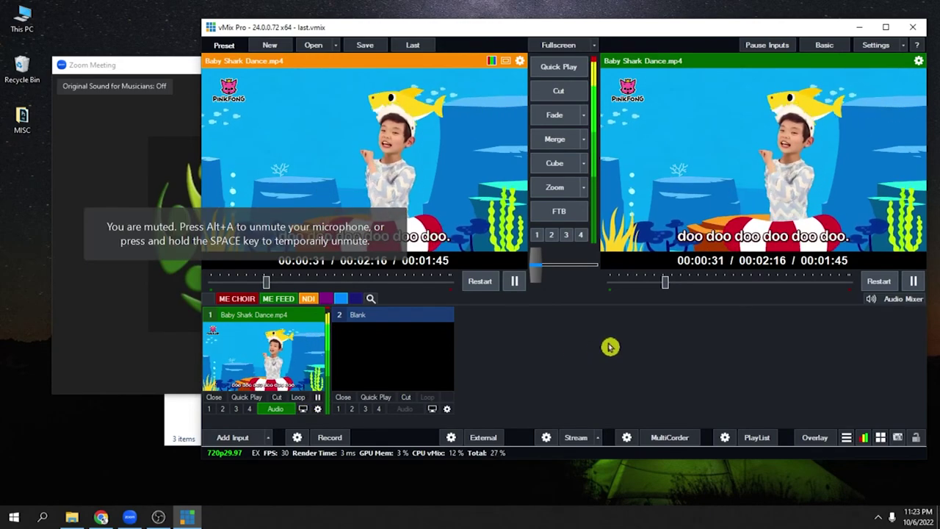
- Unmute and start video in Zoom, and turn on vMix's External output
{"action": "left_click", "coordinate": [129, 168]}
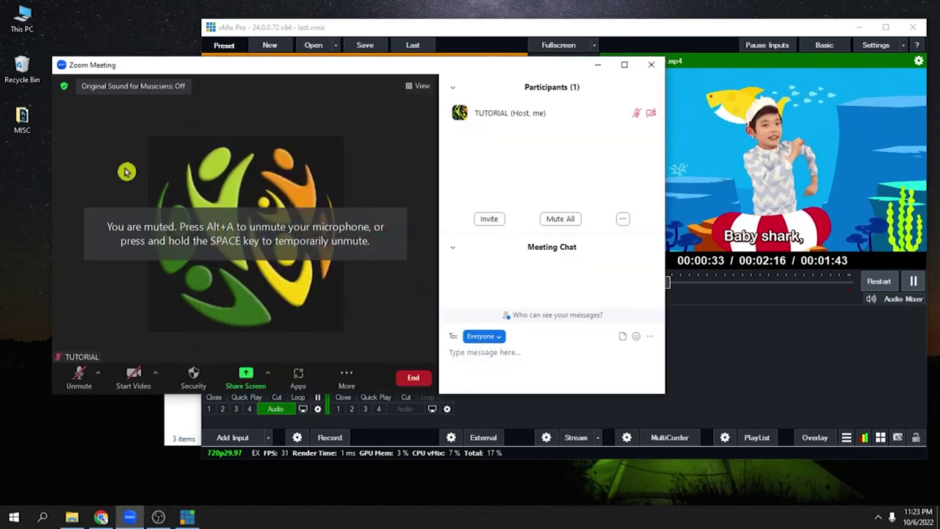
{"action": "left_click", "coordinate": [79, 377]}
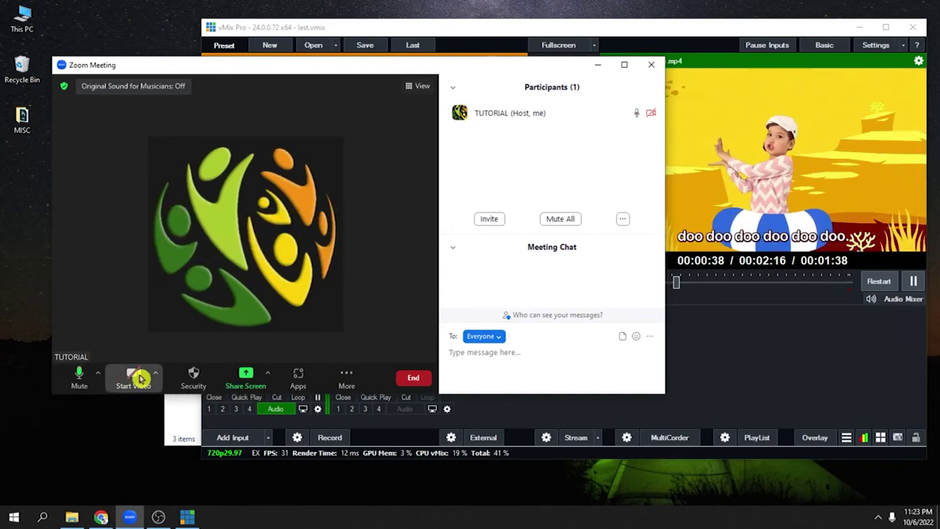
{"action": "left_click", "coordinate": [139, 378]}
{"action": "left_click", "coordinate": [483, 437]}
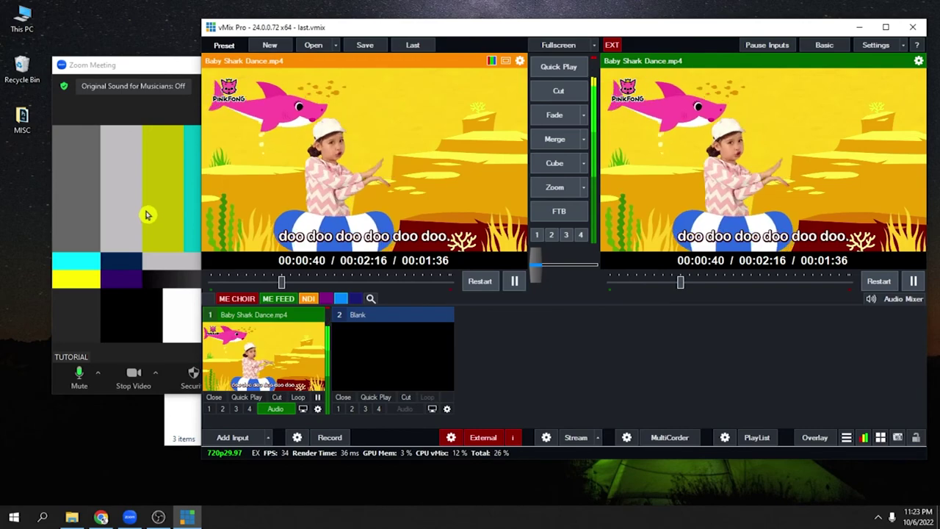
{"action": "left_click", "coordinate": [146, 215]}
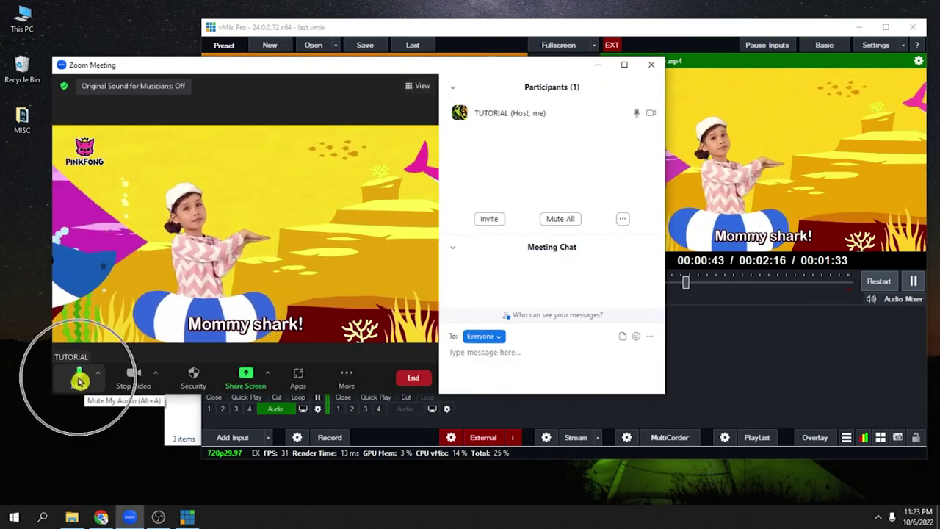
- Change options in the Zoom meeting window, then return to vMix
{"action": "mouse_move", "coordinate": [636, 124]}
{"action": "left_click", "coordinate": [636, 155]}
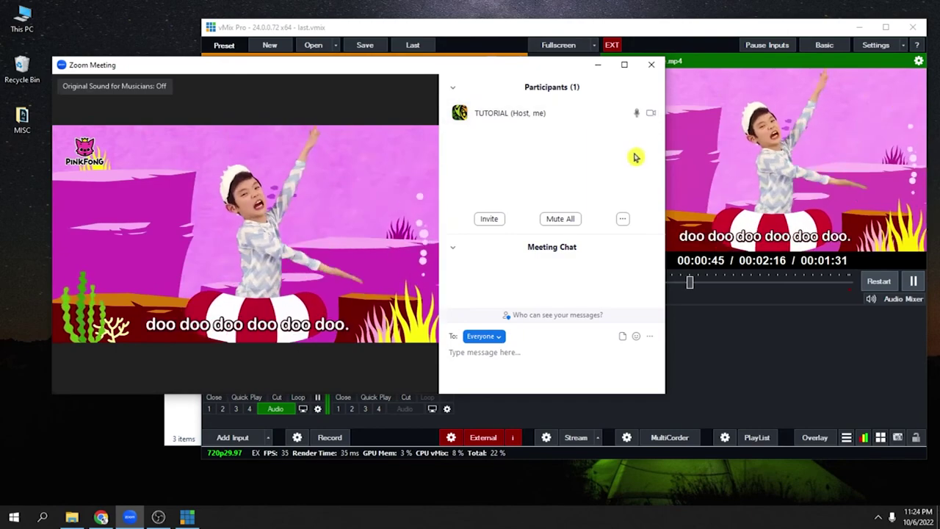
{"action": "left_click", "coordinate": [639, 137]}
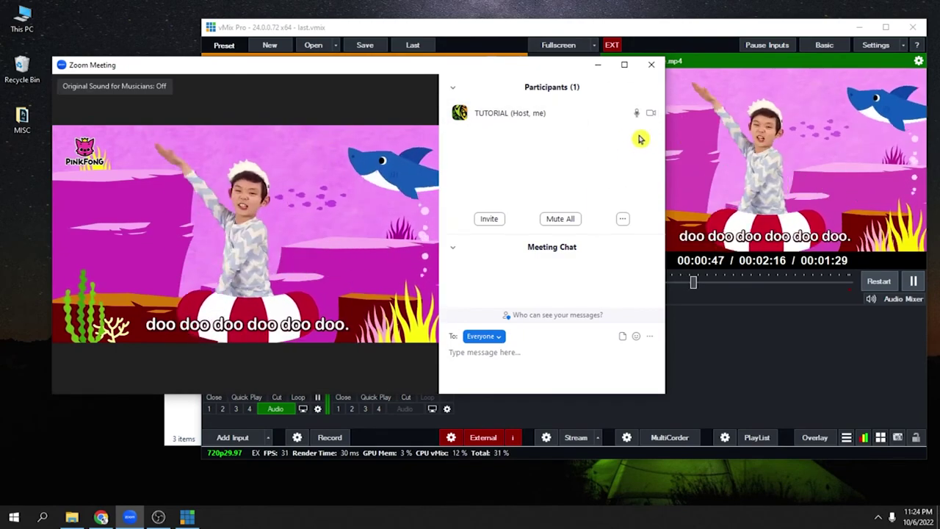
{"action": "left_click", "coordinate": [707, 371]}
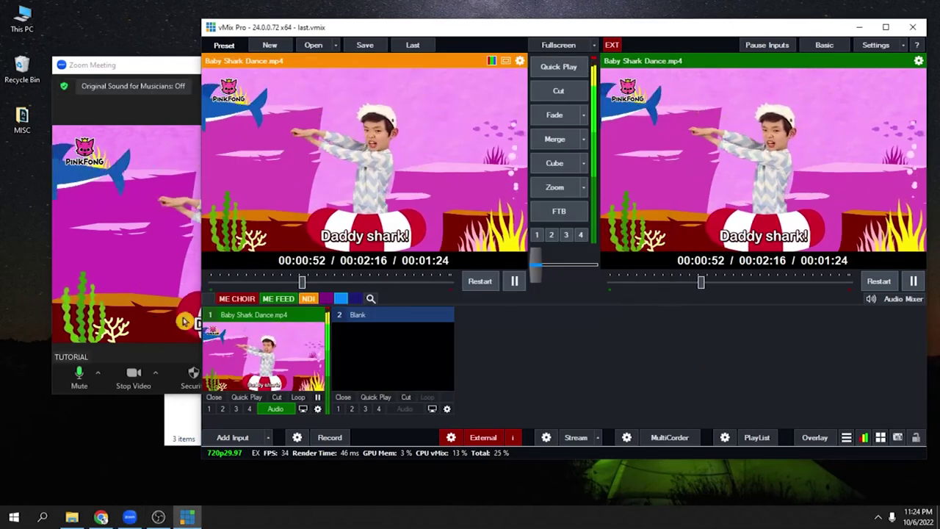
{"action": "left_click", "coordinate": [903, 301]}
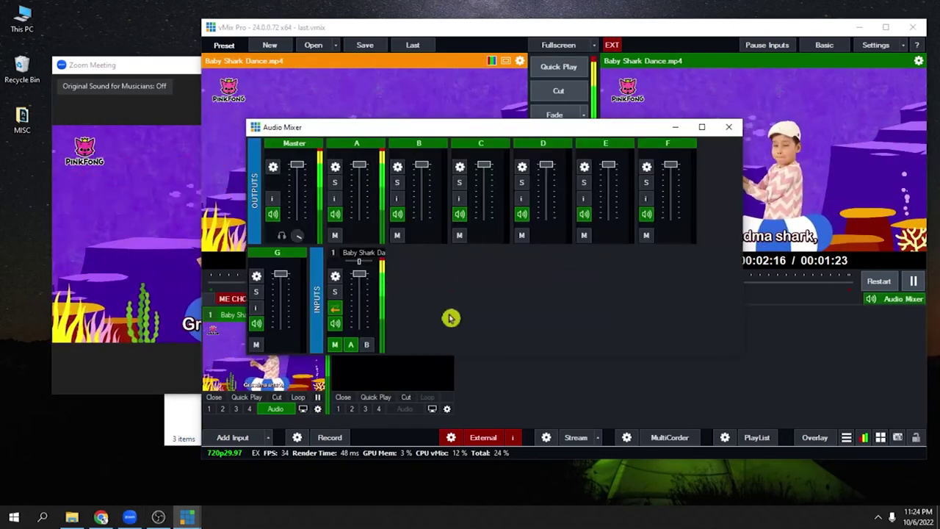
{"action": "left_click", "coordinate": [353, 346]}
{"action": "mouse_move", "coordinate": [113, 301]}
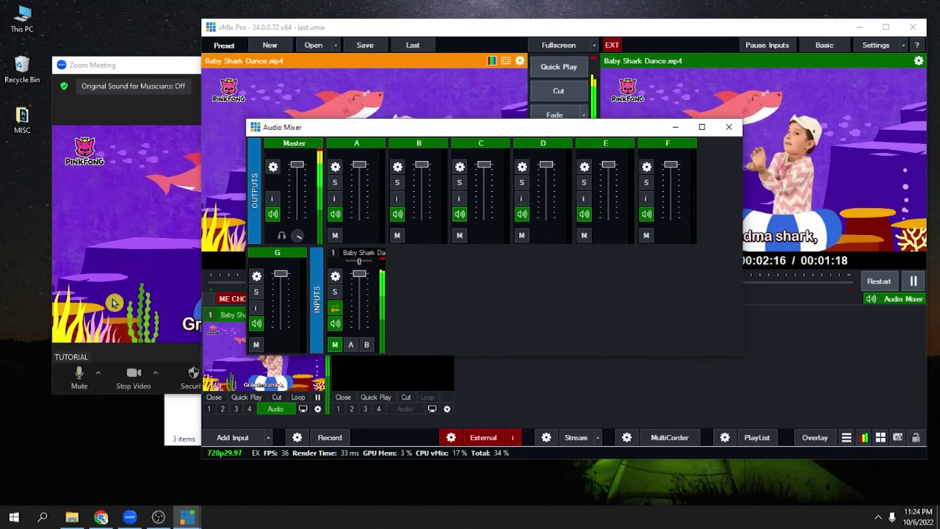
{"action": "left_click", "coordinate": [87, 386]}
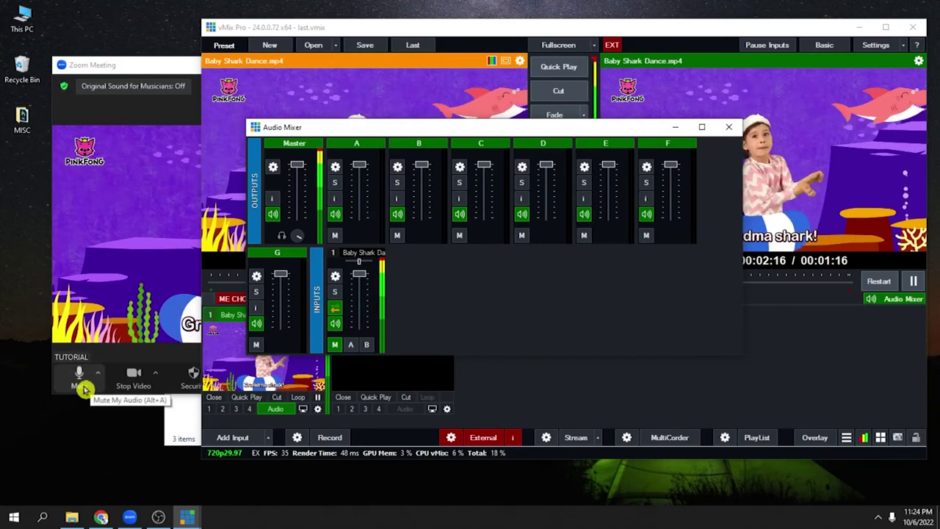
{"action": "left_click", "coordinate": [83, 386]}
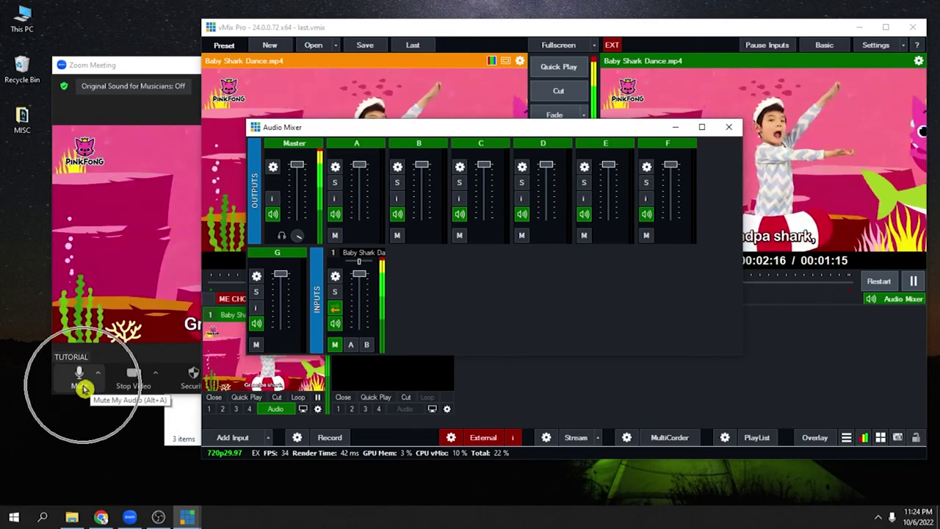
{"action": "left_click", "coordinate": [351, 345]}
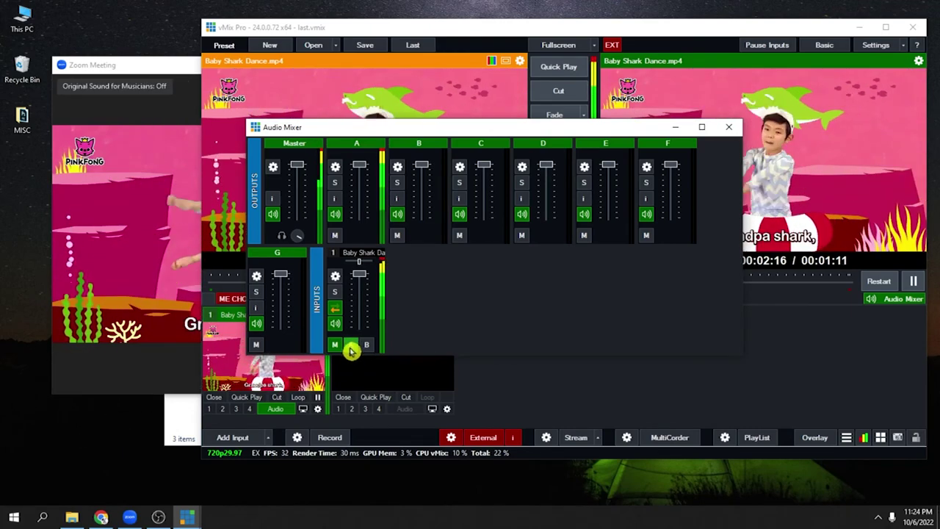
{"action": "mouse_move", "coordinate": [109, 379]}
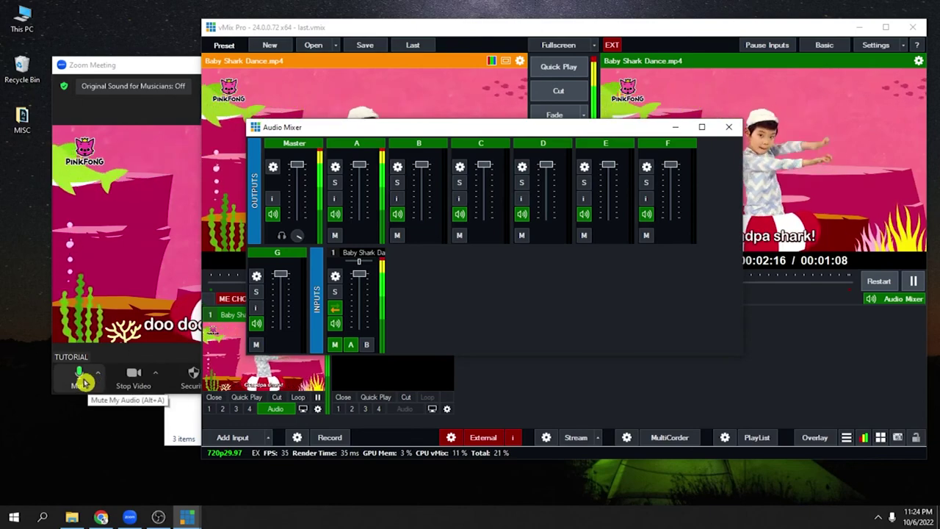
{"action": "left_click", "coordinate": [97, 382]}
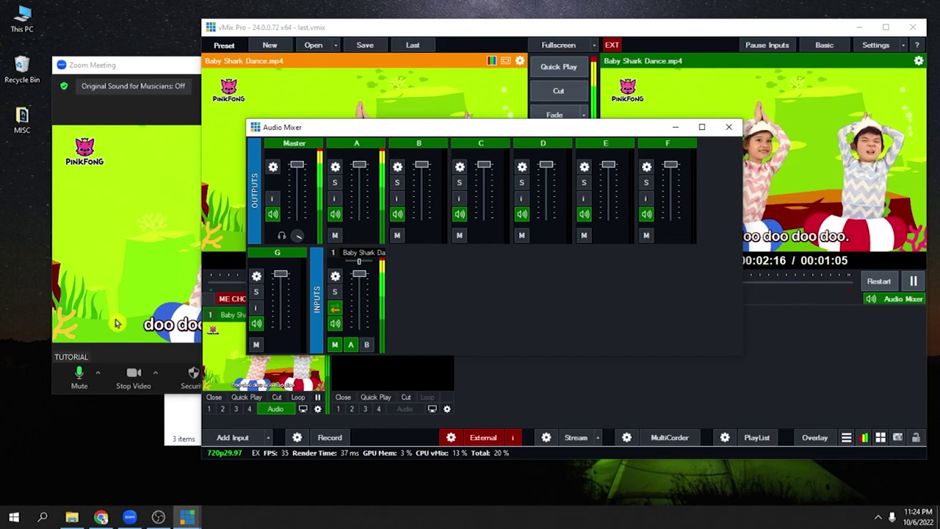
{"action": "mouse_move", "coordinate": [143, 296]}
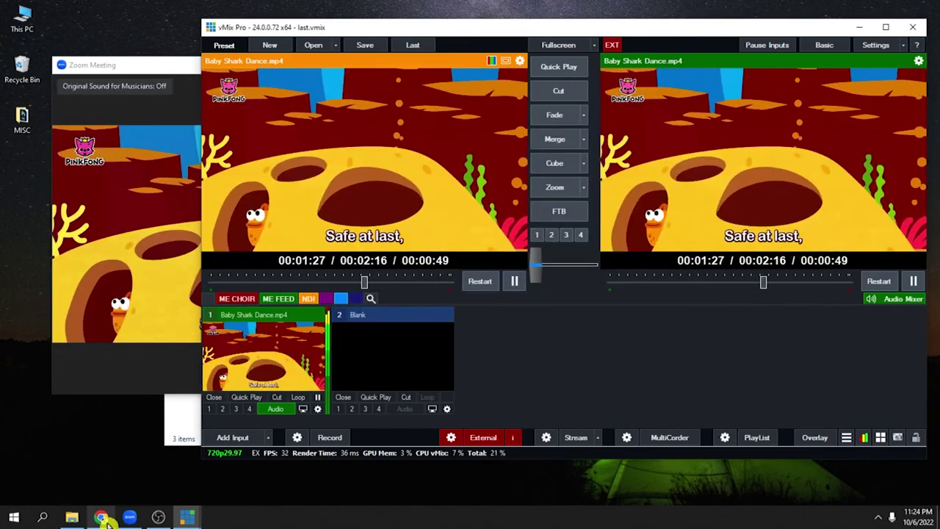
- Bring up the Virtual Audio Cable Downloads page in Chrome and highlight its address
{"action": "left_click", "coordinate": [100, 517]}
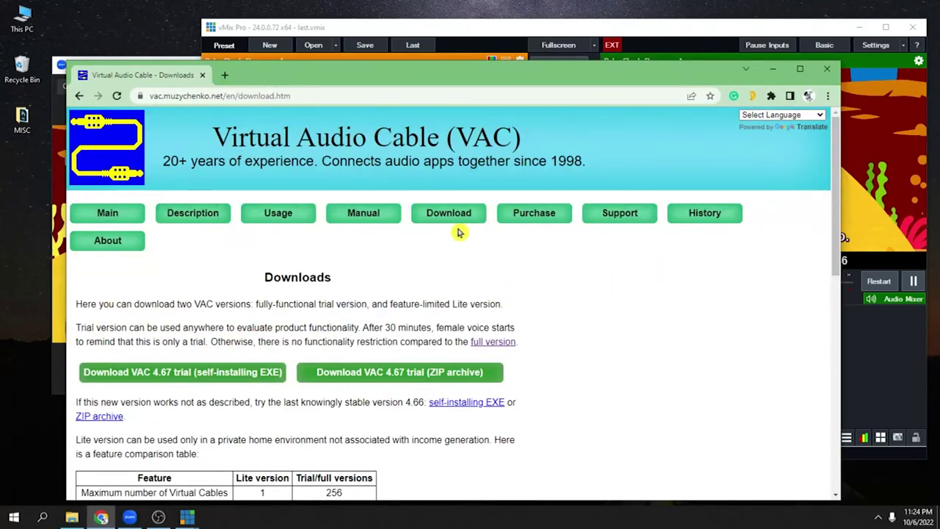
{"action": "left_click", "coordinate": [219, 97]}
{"action": "left_click", "coordinate": [324, 96]}
{"action": "left_click_drag", "start_coordinate": [319, 96], "coordinate": [179, 96]}
{"action": "left_click", "coordinate": [451, 258]}
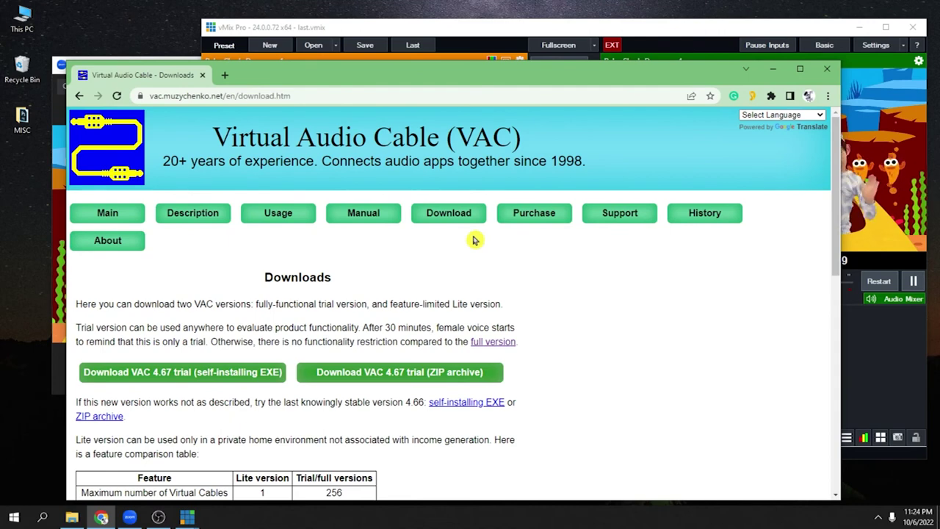
- Open the full version Purchase page and highlight the price table, from $30 Home/$50 Business
{"action": "left_click", "coordinate": [499, 346]}
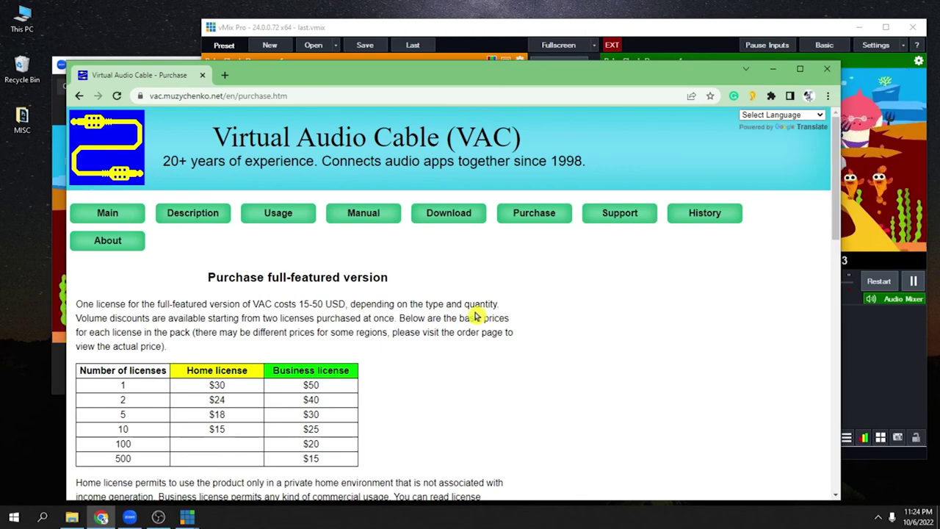
{"action": "scroll", "coordinate": [475, 314], "scroll_direction": "down", "scroll_amount": 1}
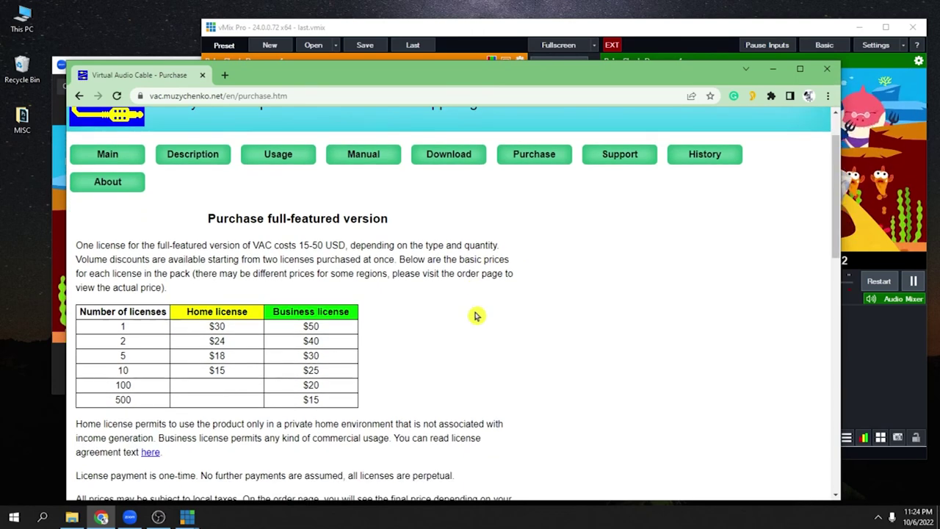
{"action": "left_click_drag", "start_coordinate": [208, 329], "coordinate": [306, 354]}
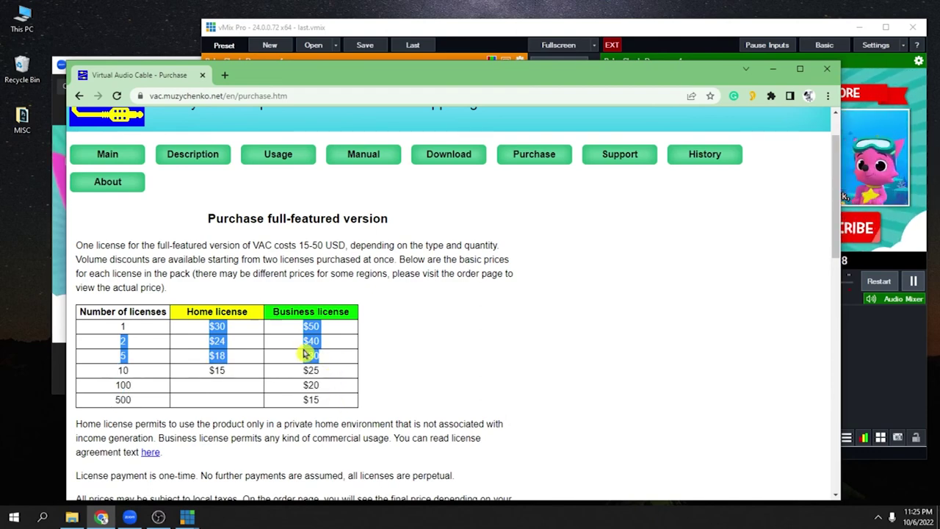
{"action": "left_click", "coordinate": [238, 334]}
{"action": "left_click_drag", "start_coordinate": [196, 328], "coordinate": [328, 404]}
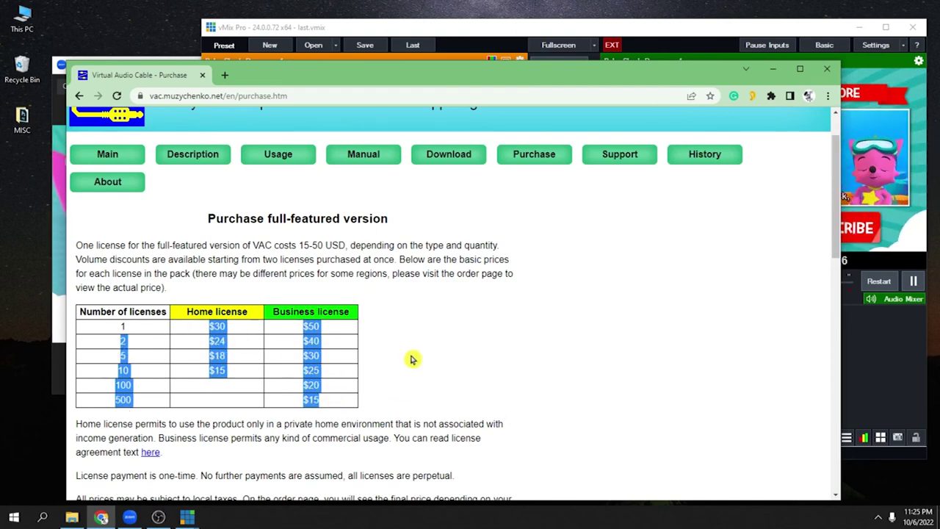
{"action": "left_click", "coordinate": [411, 357]}
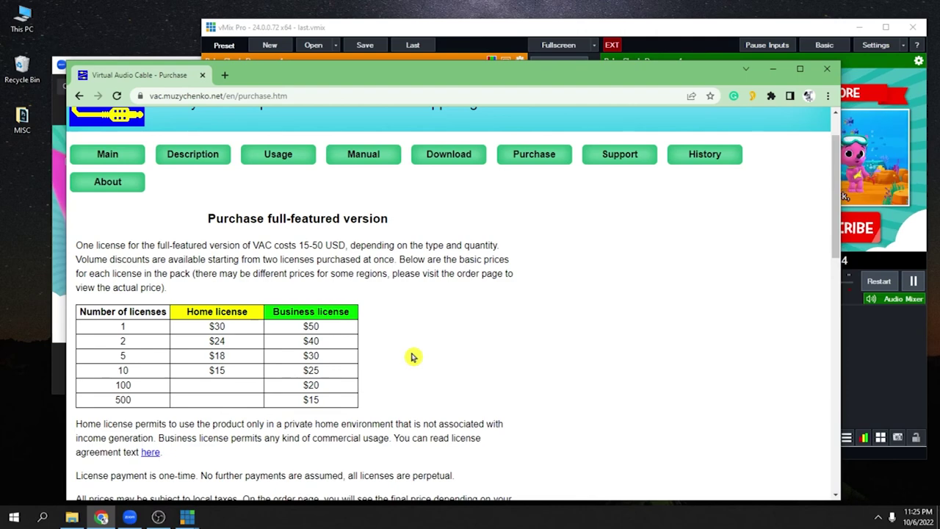